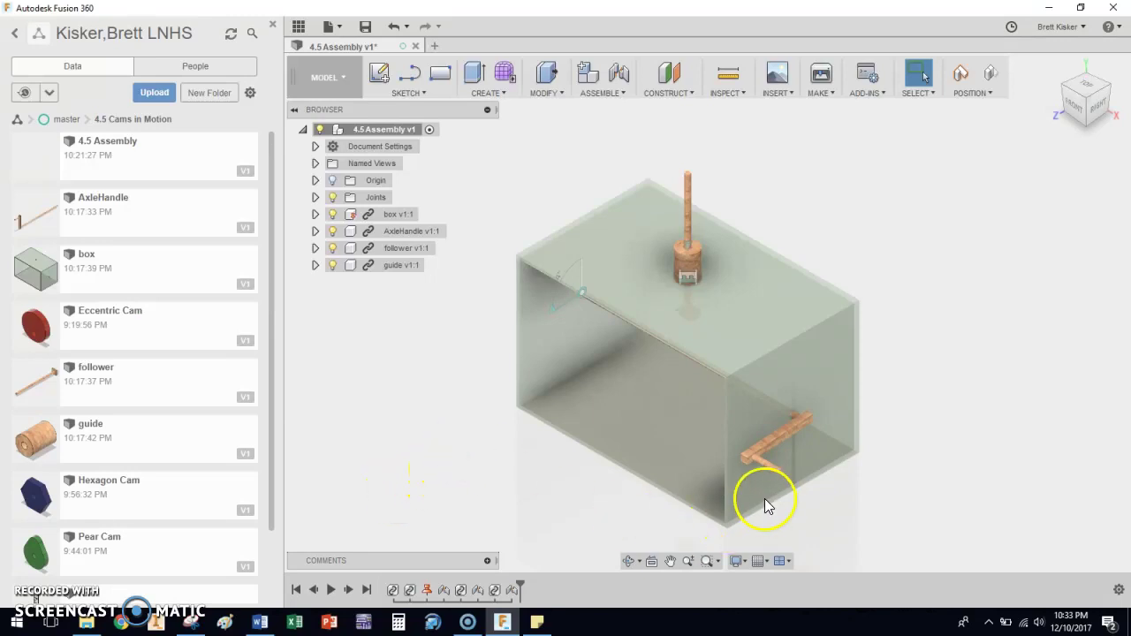
# Step: Rotate the AxleHandle crank about its revolute joint to a new angle
pyautogui.moveTo(765, 461); pyautogui.dragTo(847, 486)
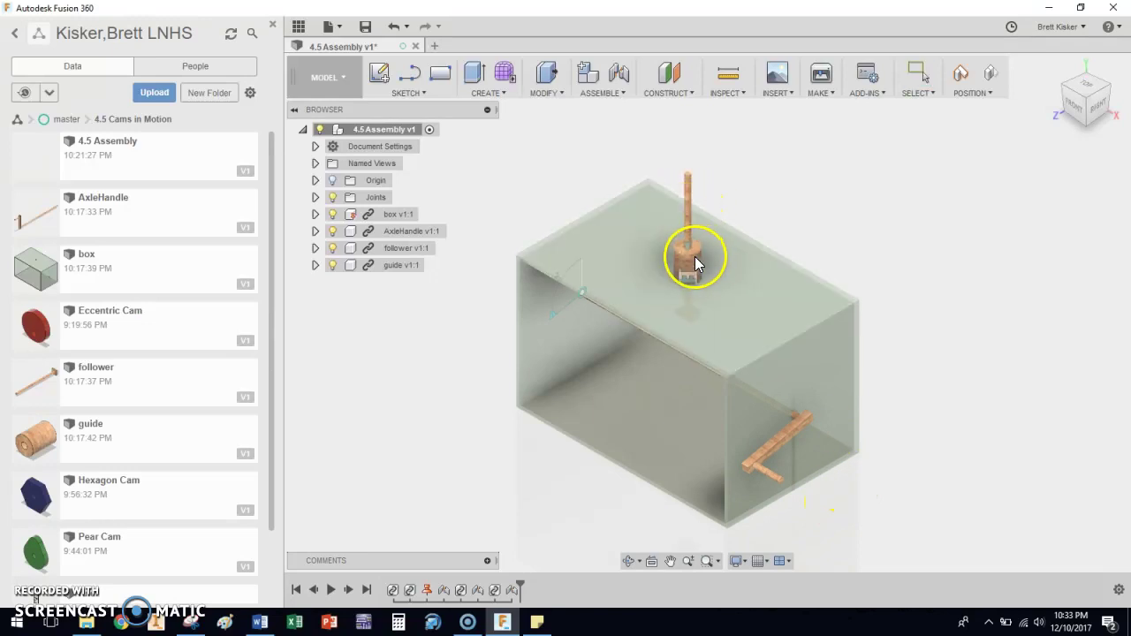
pyautogui.press('Escape')
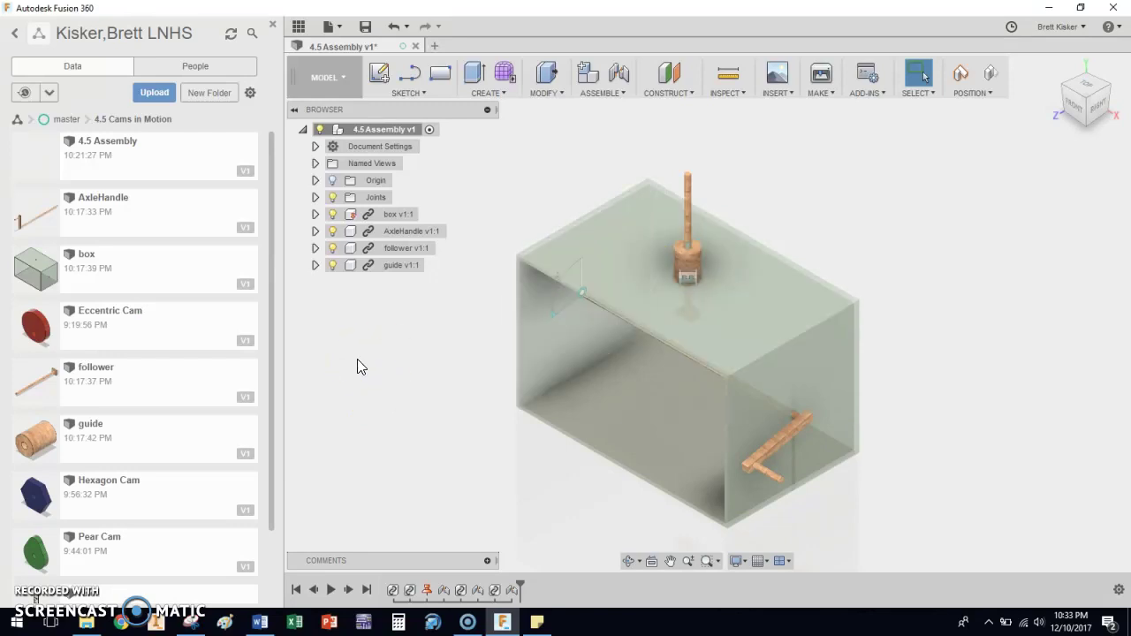
# Step: Hide box v1:1 in the Browser and swing the crank arm downward
pyautogui.moveTo(666, 409); pyautogui.dragTo(395, 285)
pyautogui.click(336, 217)
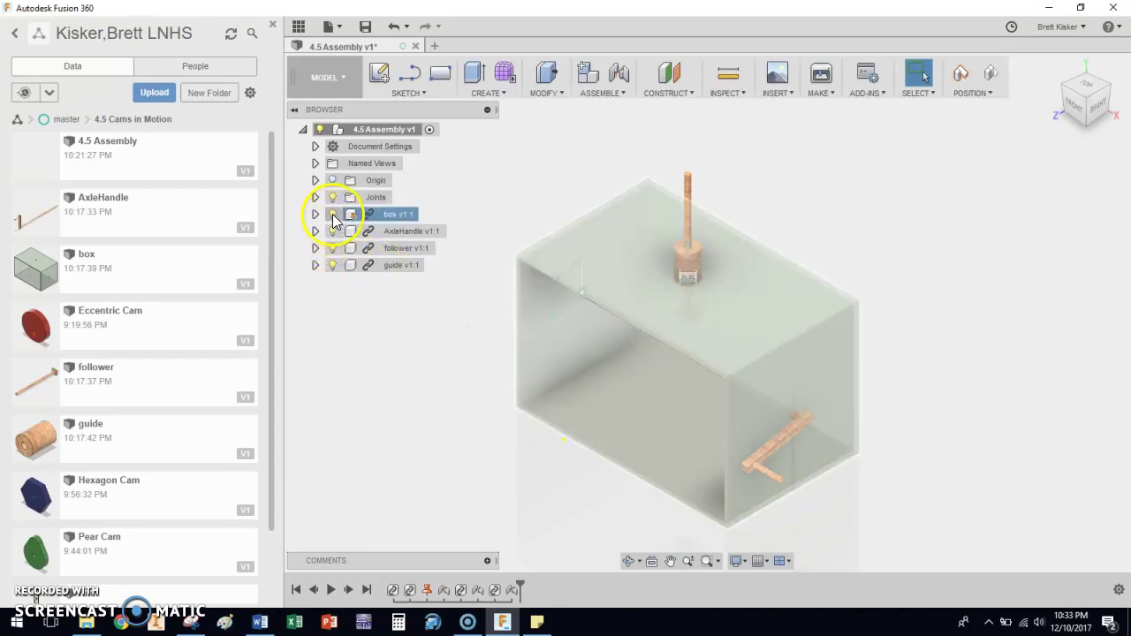
pyautogui.click(333, 214)
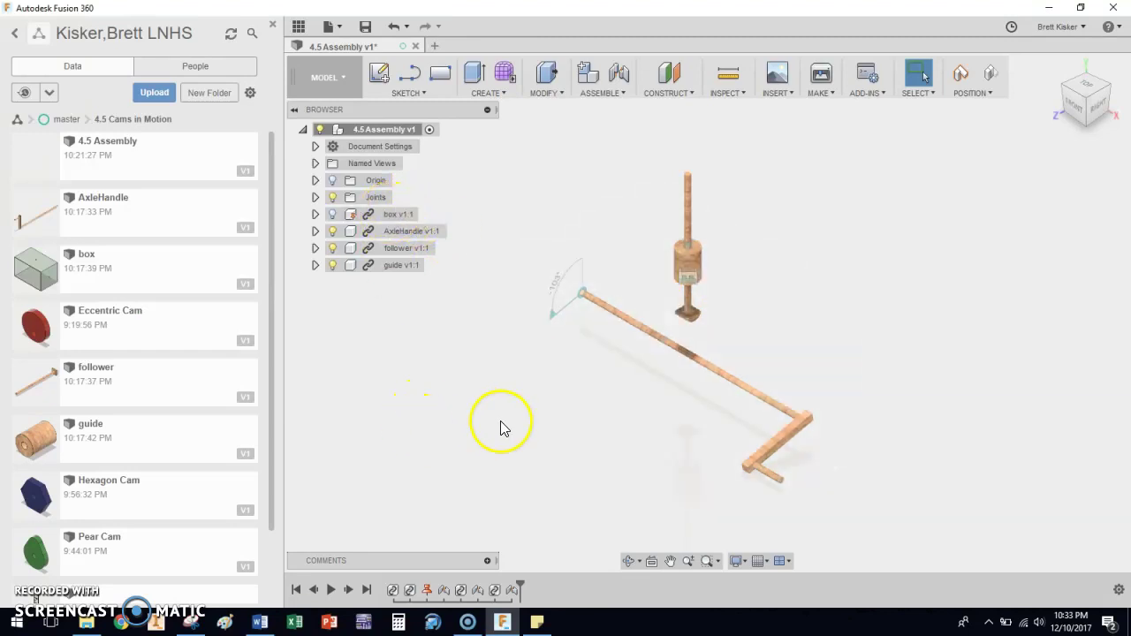
pyautogui.moveTo(748, 462); pyautogui.dragTo(877, 451)
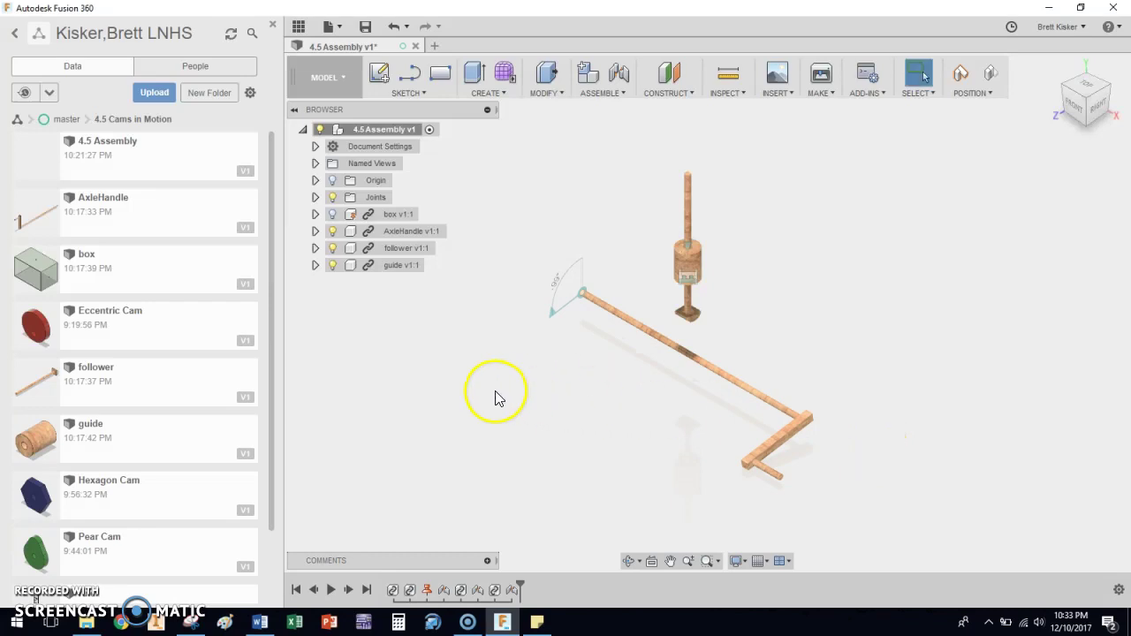
# Step: Set the crank joint angle from -99.4 to 0 deg and capture the position
pyautogui.click(558, 292)
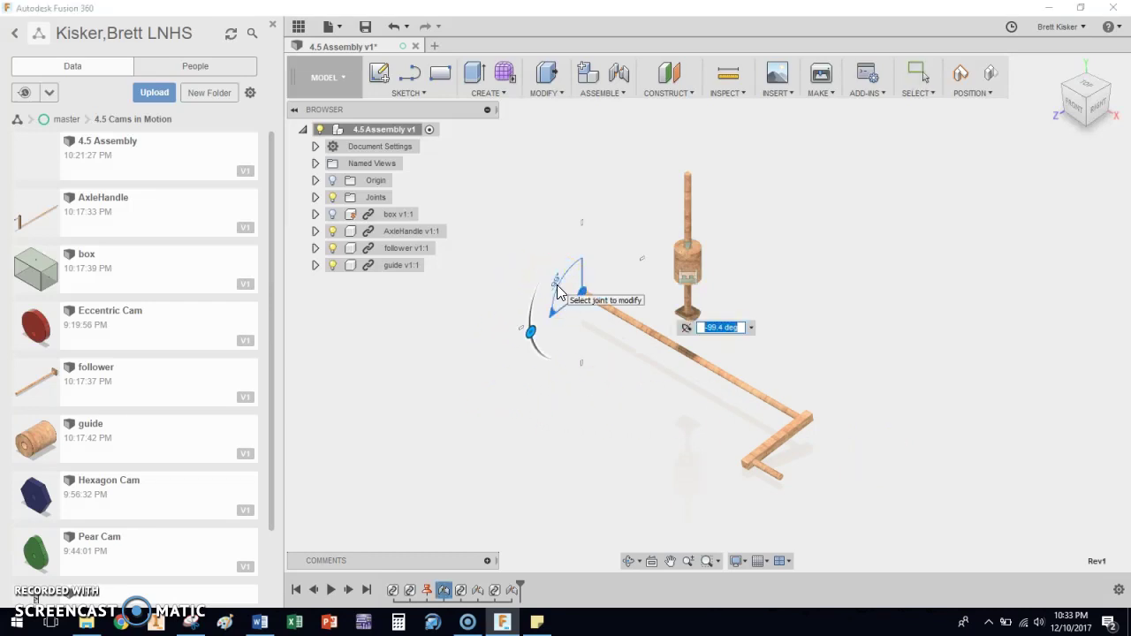
pyautogui.write('0')
pyautogui.press('Return')
pyautogui.click(804, 428)
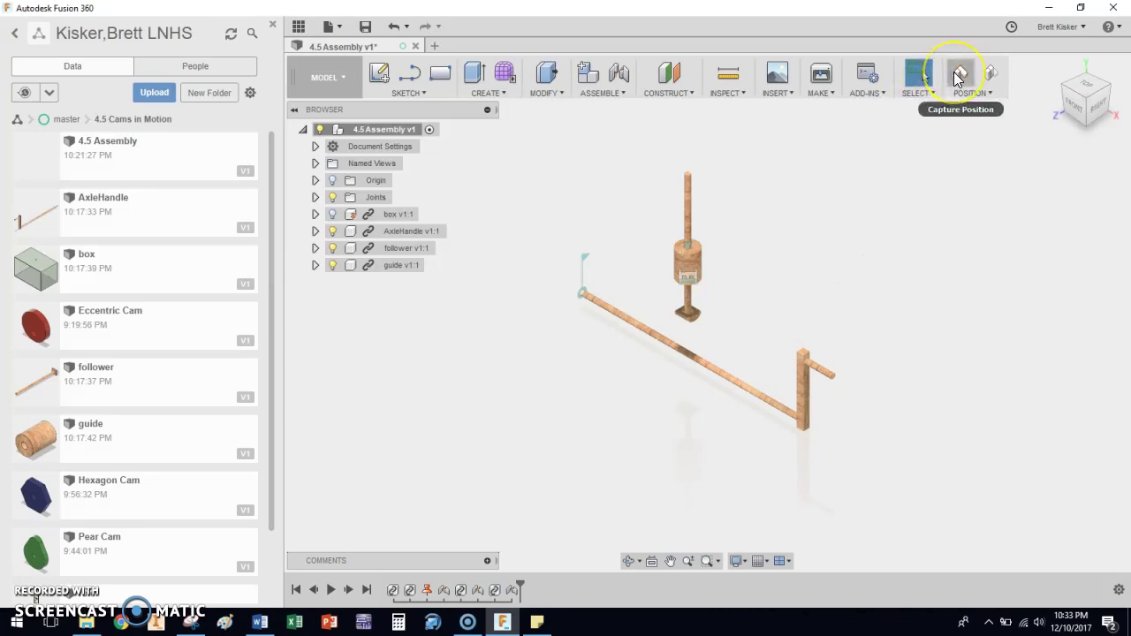
pyautogui.click(958, 76)
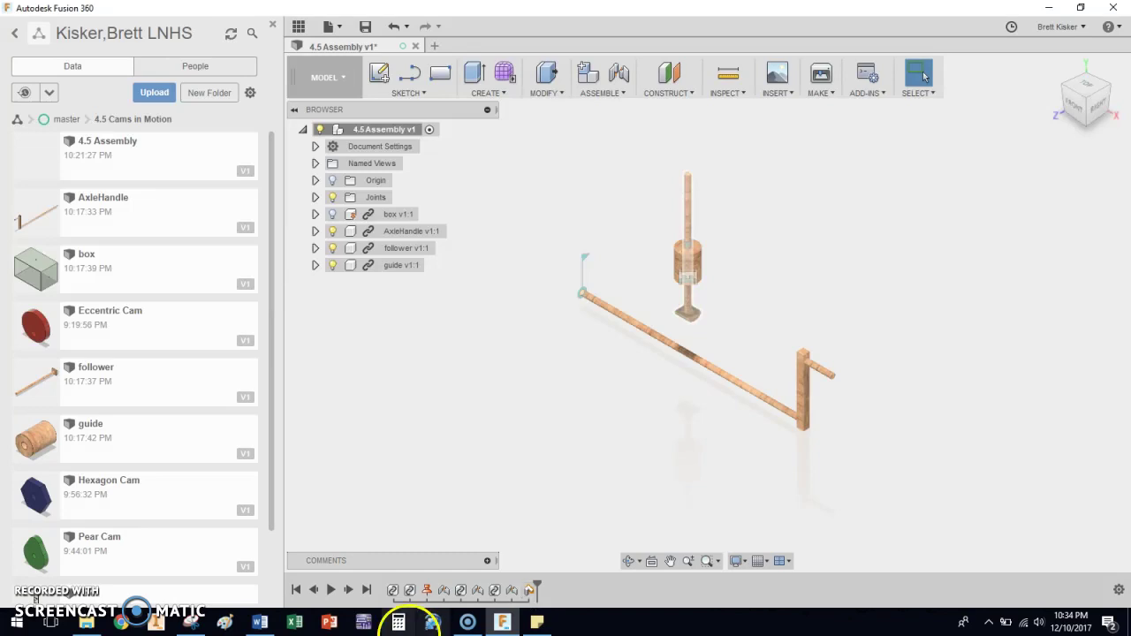
# Step: Insert the ruler from the Data Panel and rotate it 90 deg about Y
pyautogui.scroll(-2, 36, 446)
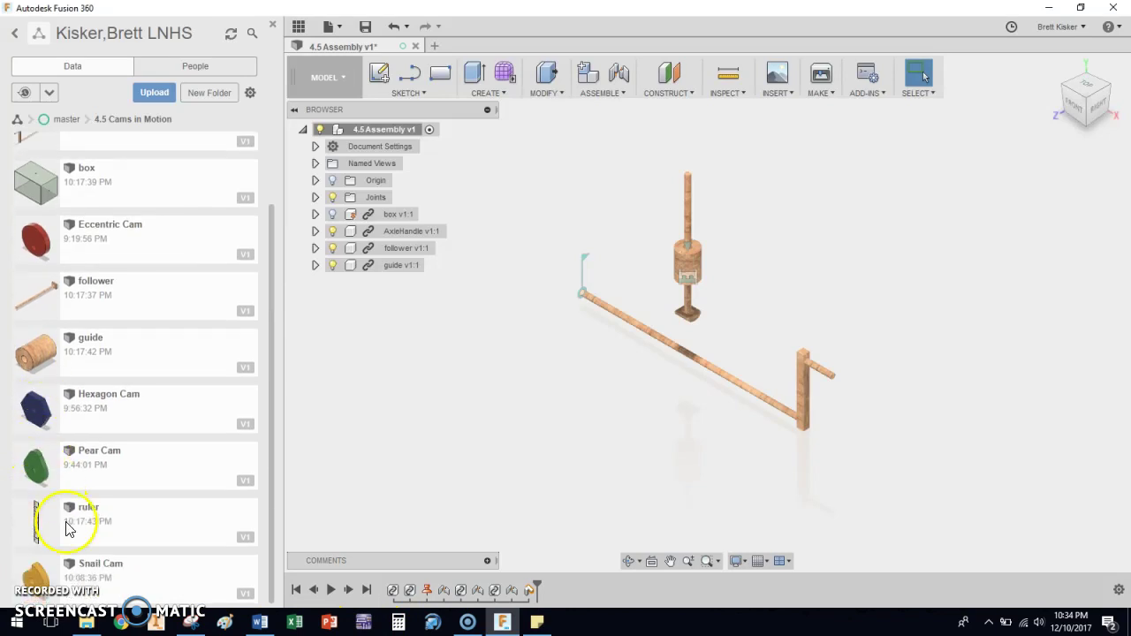
pyautogui.moveTo(42, 522); pyautogui.dragTo(822, 205)
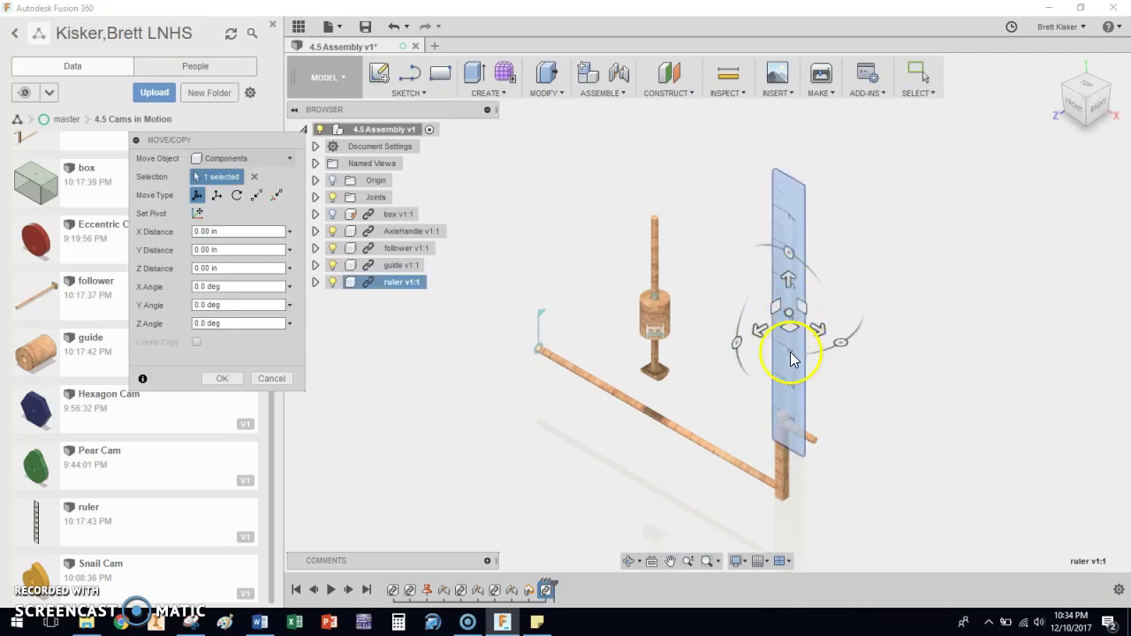
pyautogui.moveTo(841, 343); pyautogui.dragTo(879, 313)
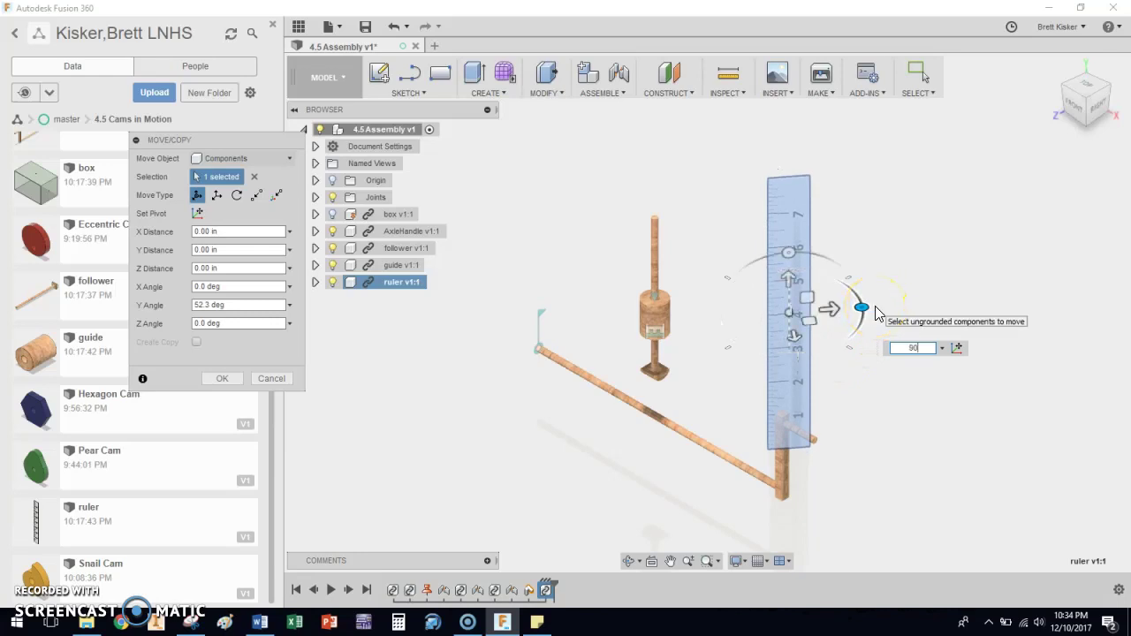
pyautogui.write('90')
pyautogui.press('Return')
pyautogui.click(972, 247)
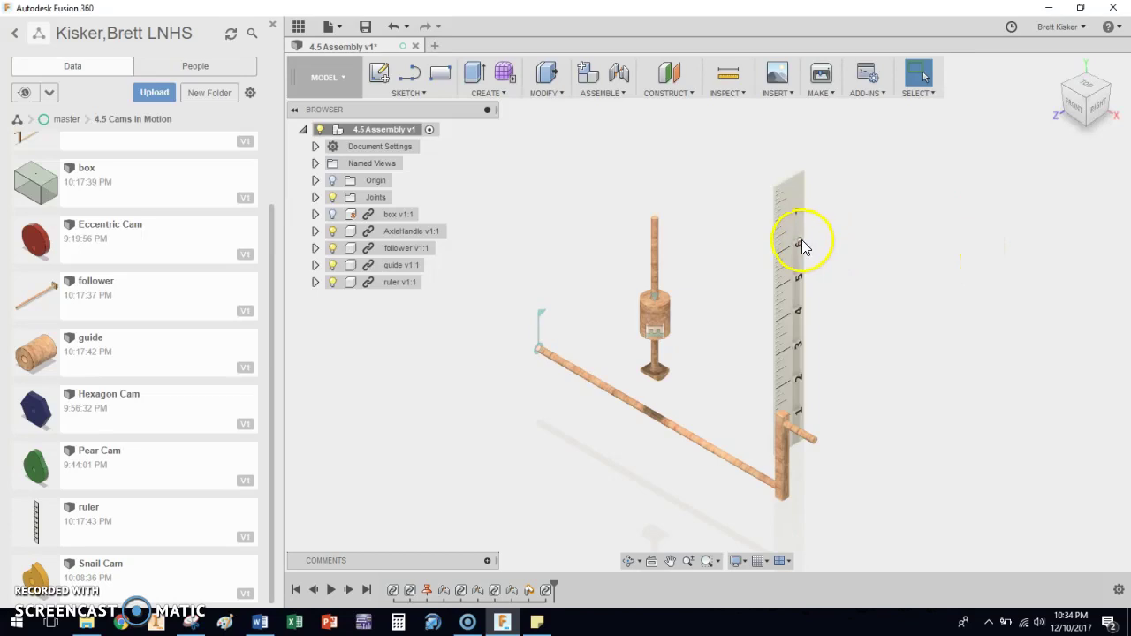
# Step: Move the upright ruler right beside the follower's post, aligning it in the front view
pyautogui.moveTo(801, 240); pyautogui.dragTo(724, 171)
pyautogui.click(940, 168)
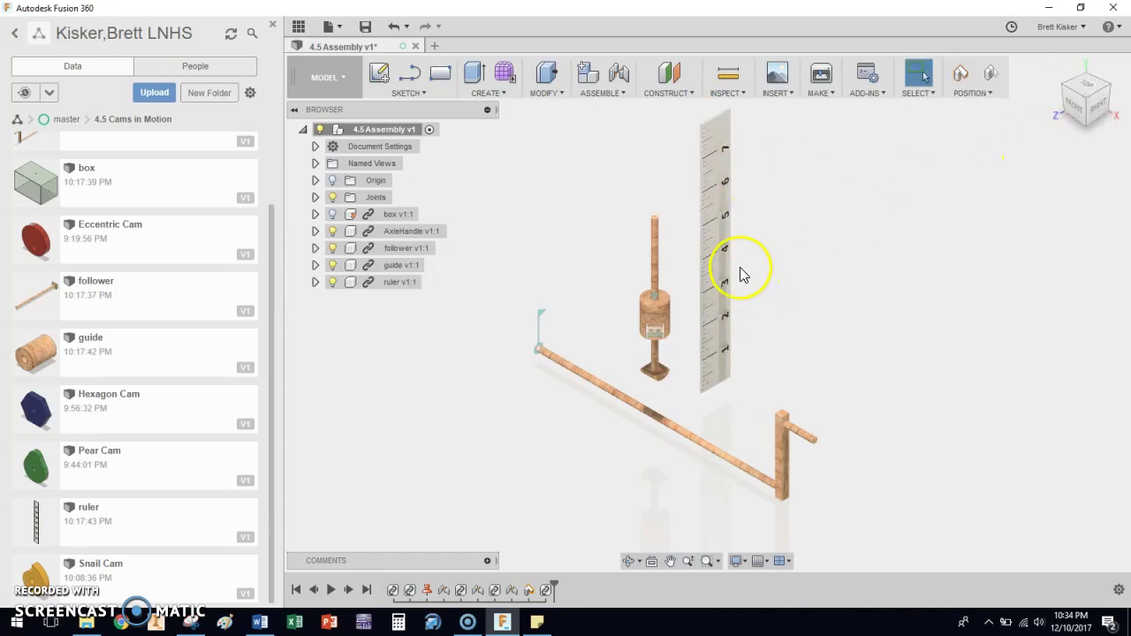
pyautogui.moveTo(725, 270); pyautogui.dragTo(725, 317)
pyautogui.click(1073, 109)
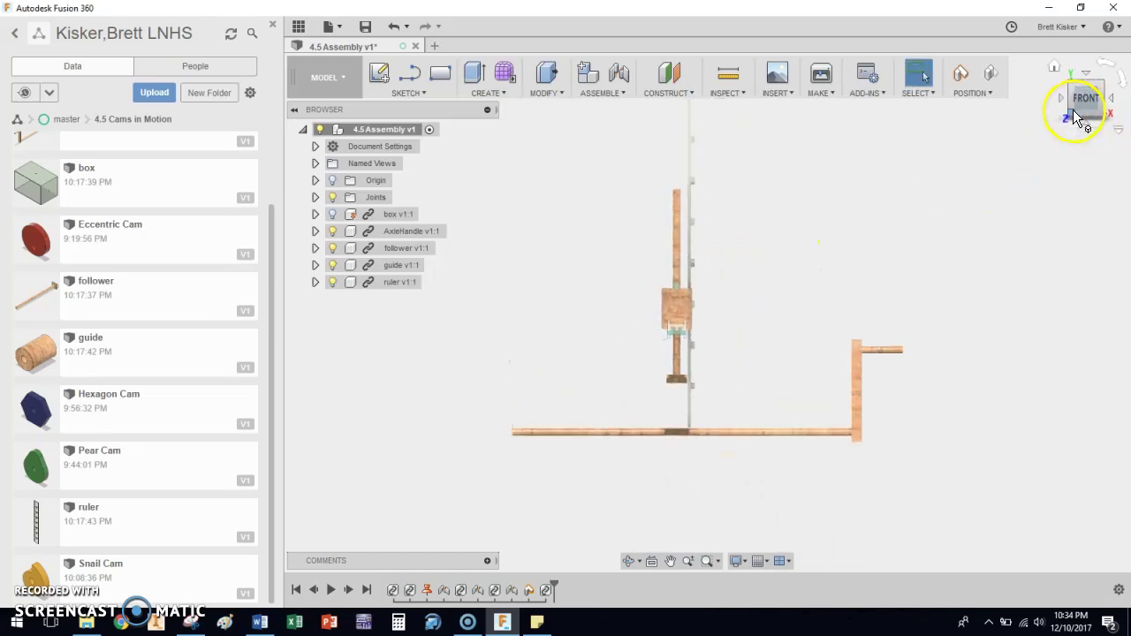
pyautogui.moveTo(692, 177)
pyautogui.mouseDown()
pyautogui.moveTo(606, 173)
pyautogui.moveTo(748, 167)
pyautogui.moveTo(659, 161)
pyautogui.moveTo(674, 169)
pyautogui.moveTo(702, 157)
pyautogui.mouseUp()
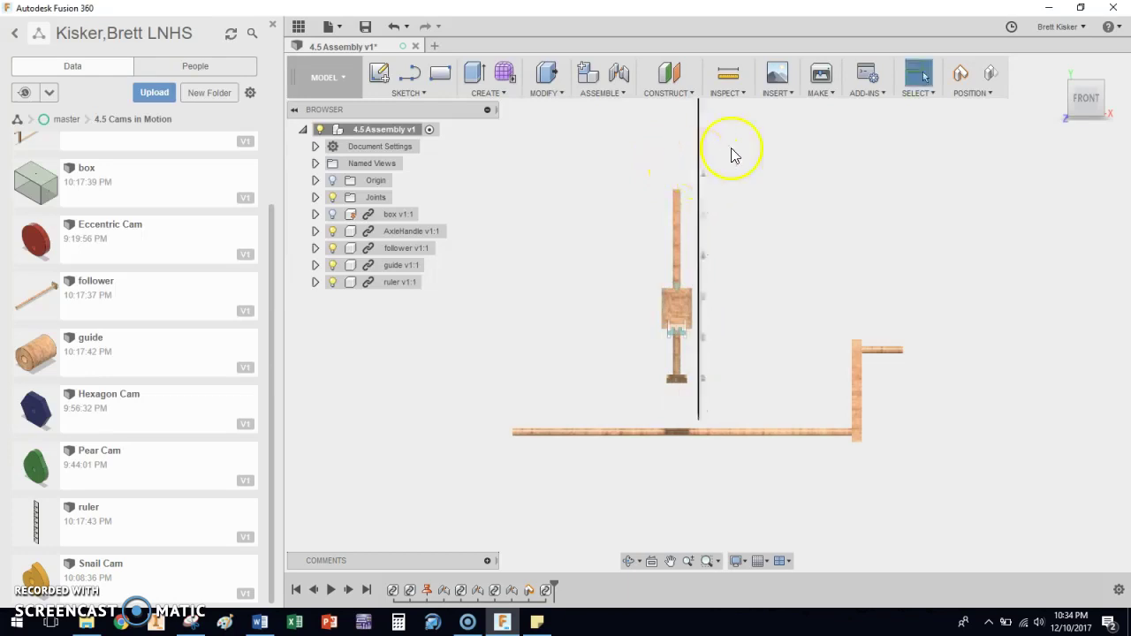
pyautogui.click(1098, 86)
pyautogui.scroll(3, 720, 367)
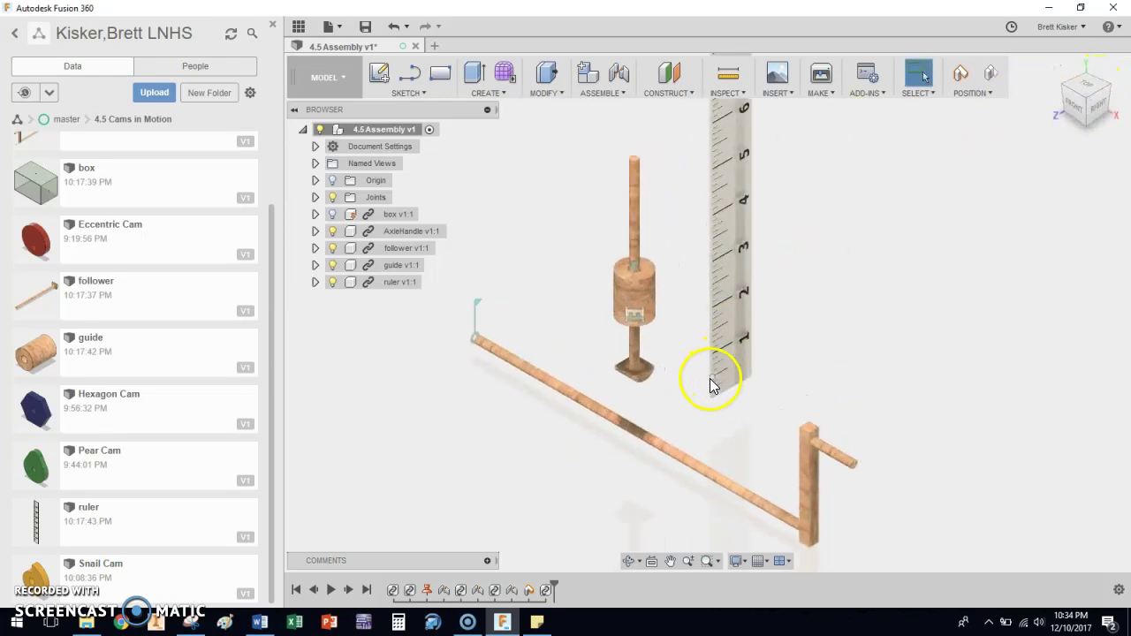
pyautogui.scroll(3, 711, 385)
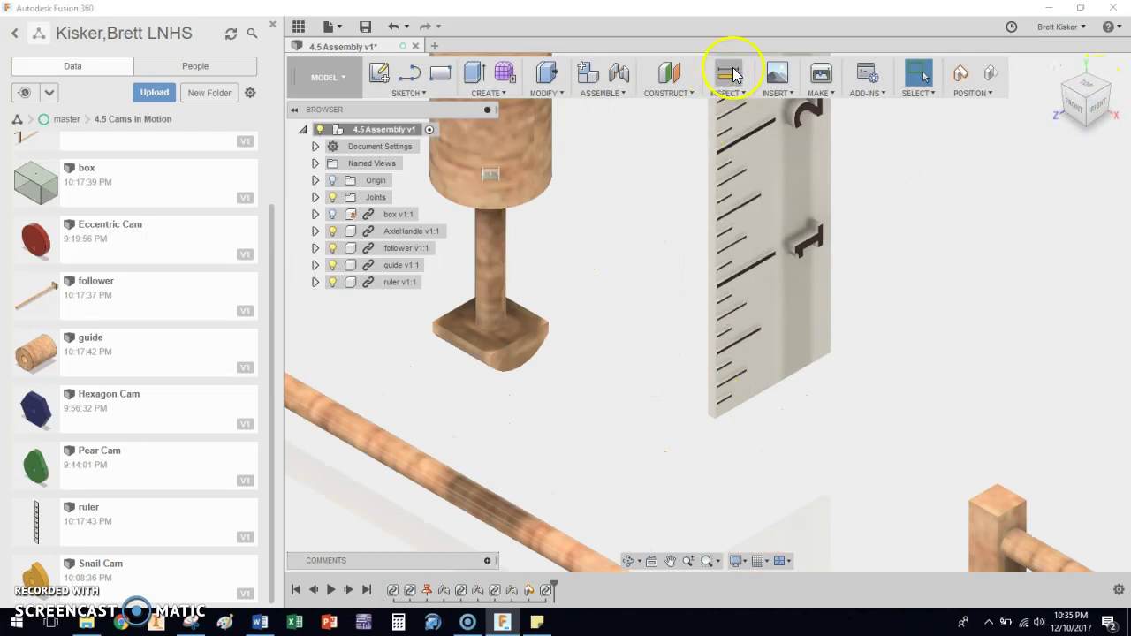
# Step: Measure the follower foot's edge, reading 0.50 in
pyautogui.click(728, 74)
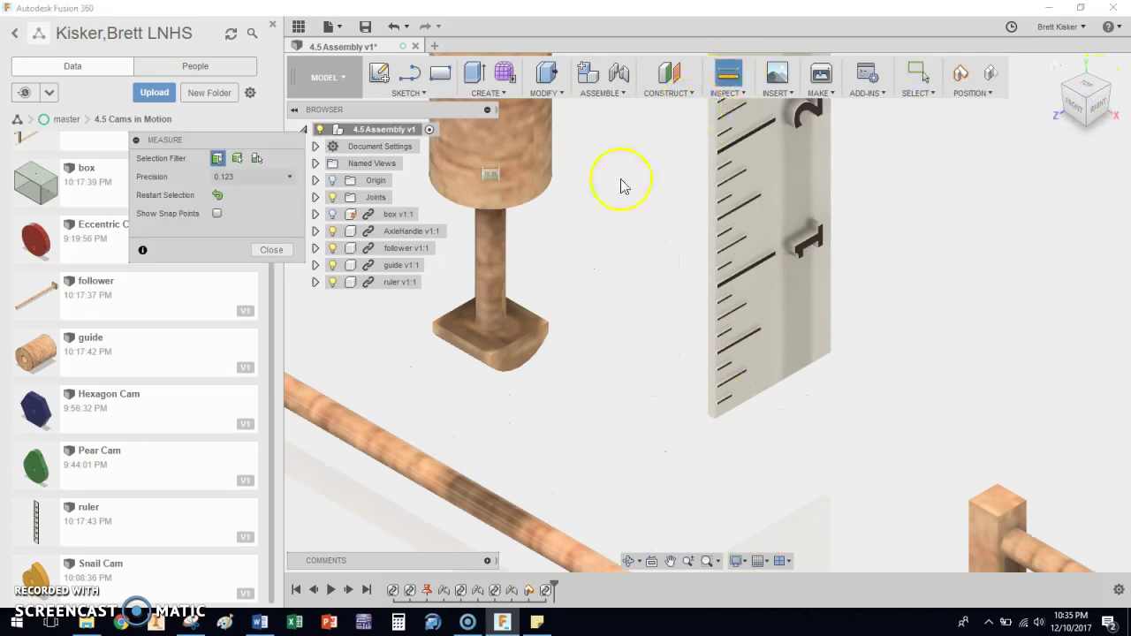
pyautogui.click(466, 348)
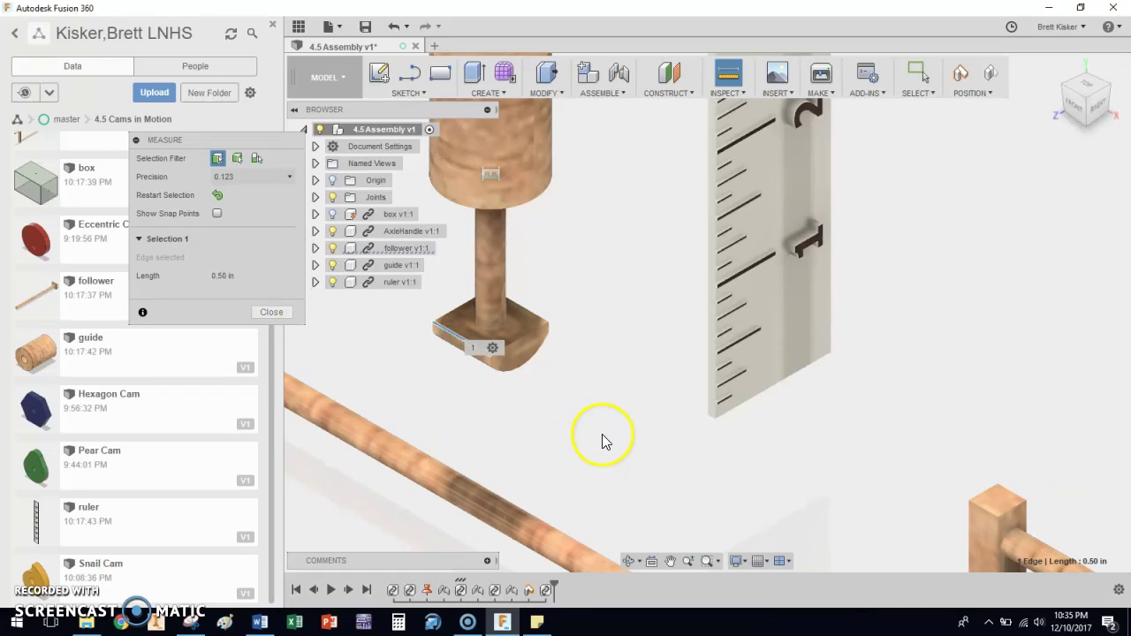
pyautogui.scroll(1, 701, 431)
pyautogui.scroll(2, 707, 420)
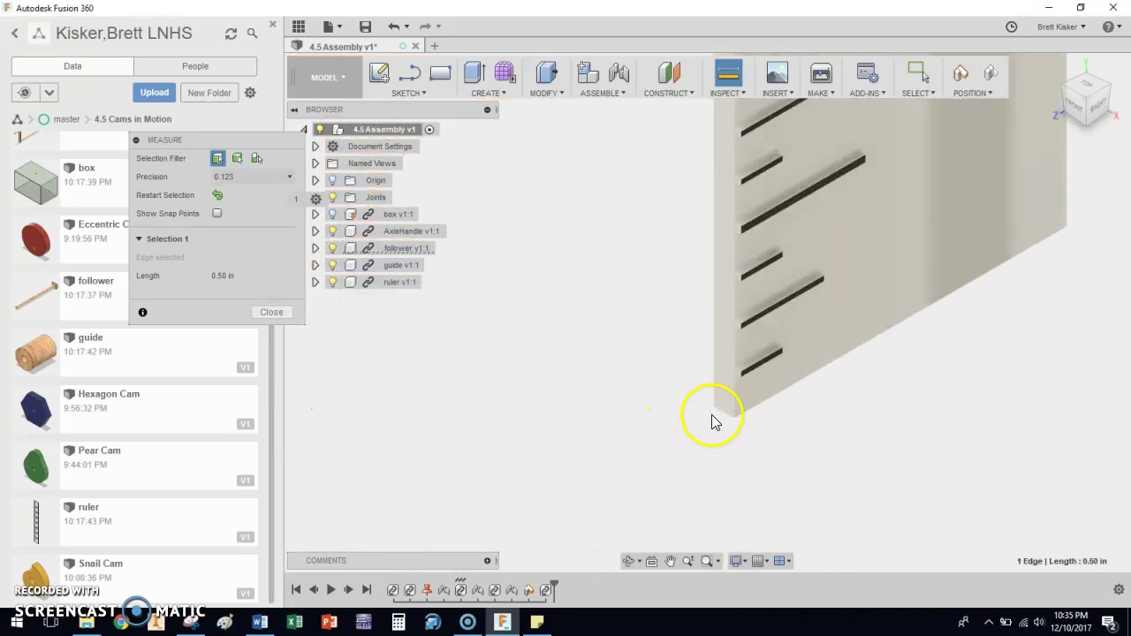
pyautogui.click(271, 312)
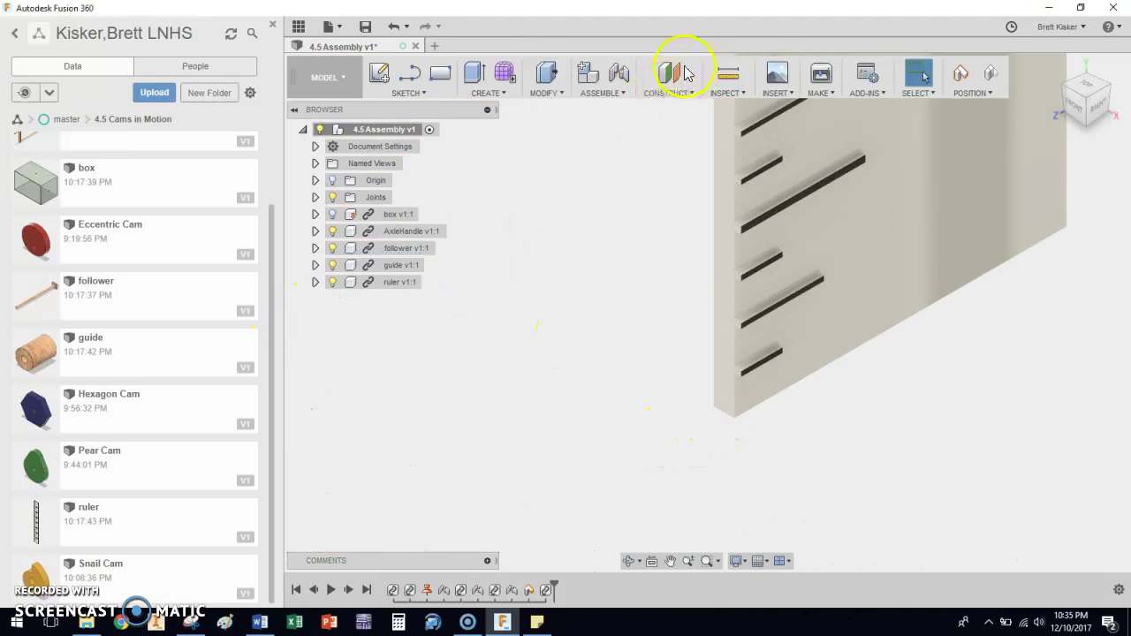
# Step: Measure the ruler's lower edge, reading 0.063 in
pyautogui.click(730, 73)
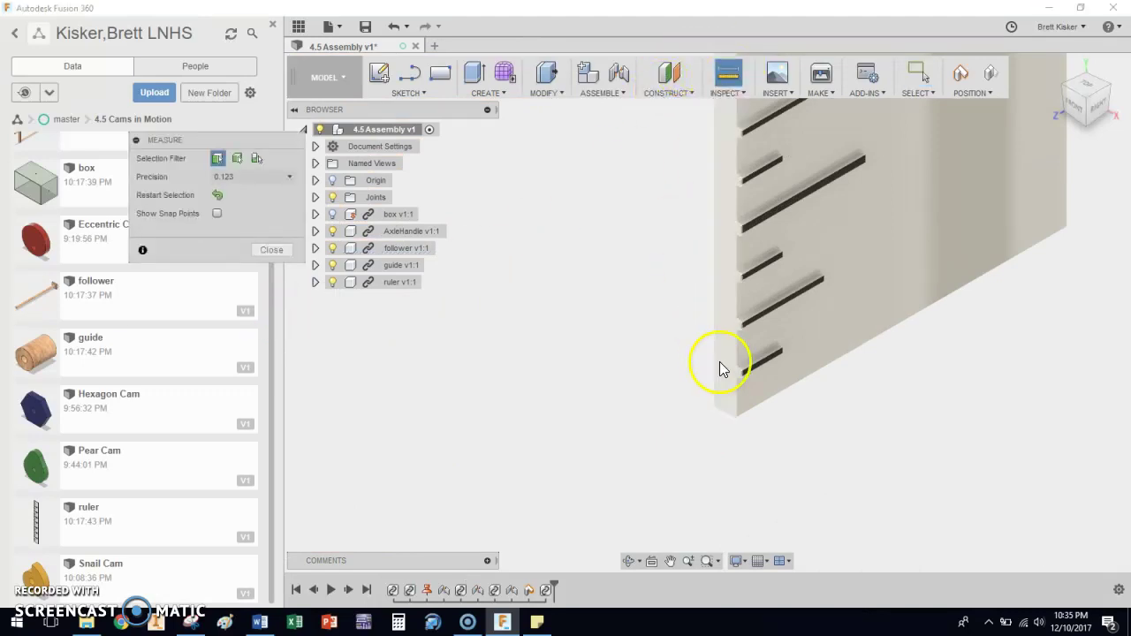
pyautogui.click(724, 420)
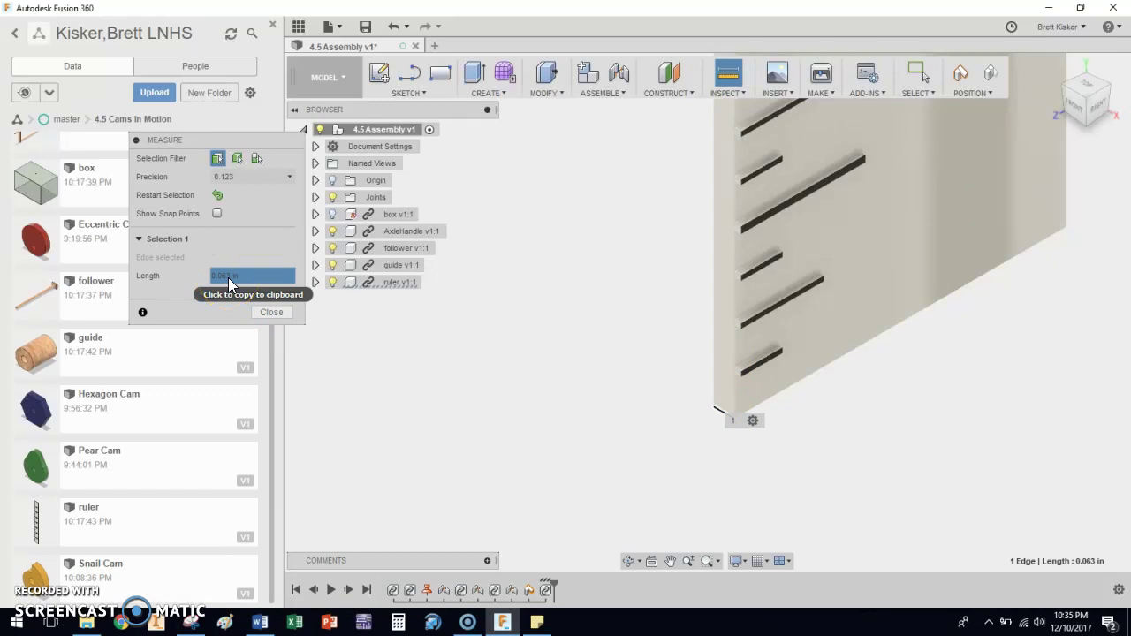
pyautogui.click(257, 316)
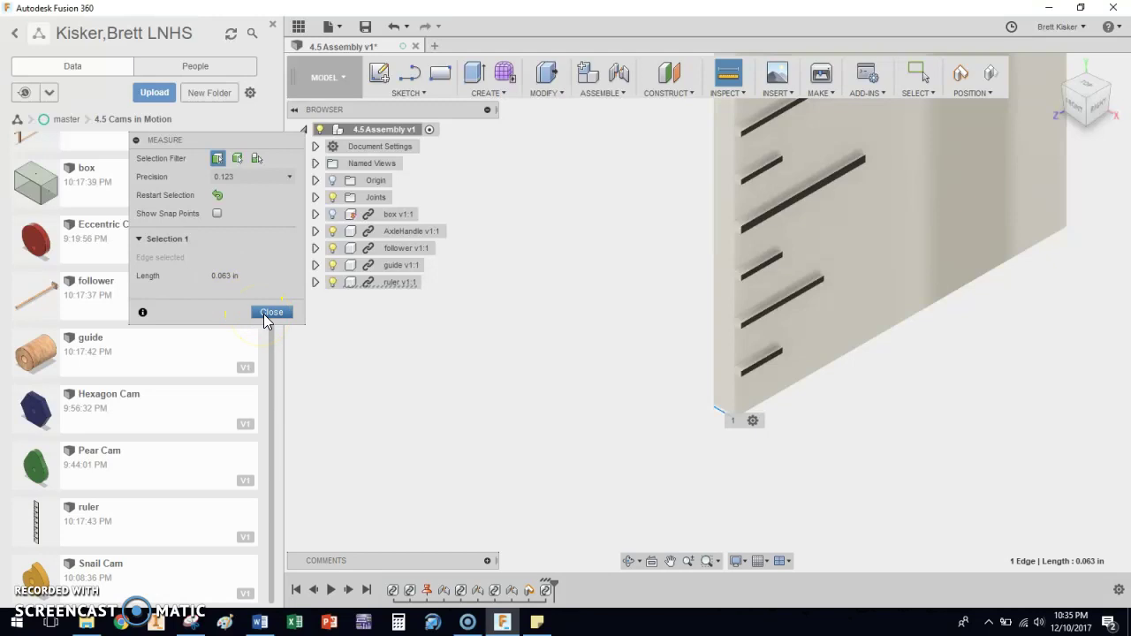
# Step: Close Measure, reframe the follower and ruler, and bring up the Assemble commands
pyautogui.click(264, 314)
pyautogui.scroll(-4, 475, 382)
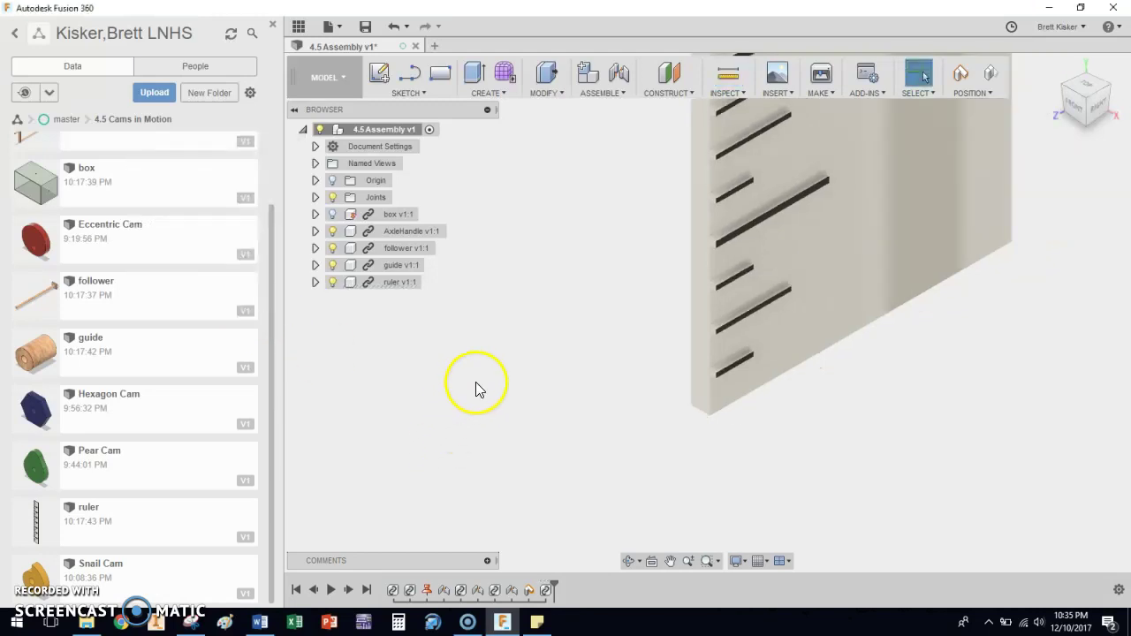
pyautogui.scroll(-3, 553, 339)
pyautogui.moveTo(561, 321); pyautogui.dragTo(657, 353, button='middle')
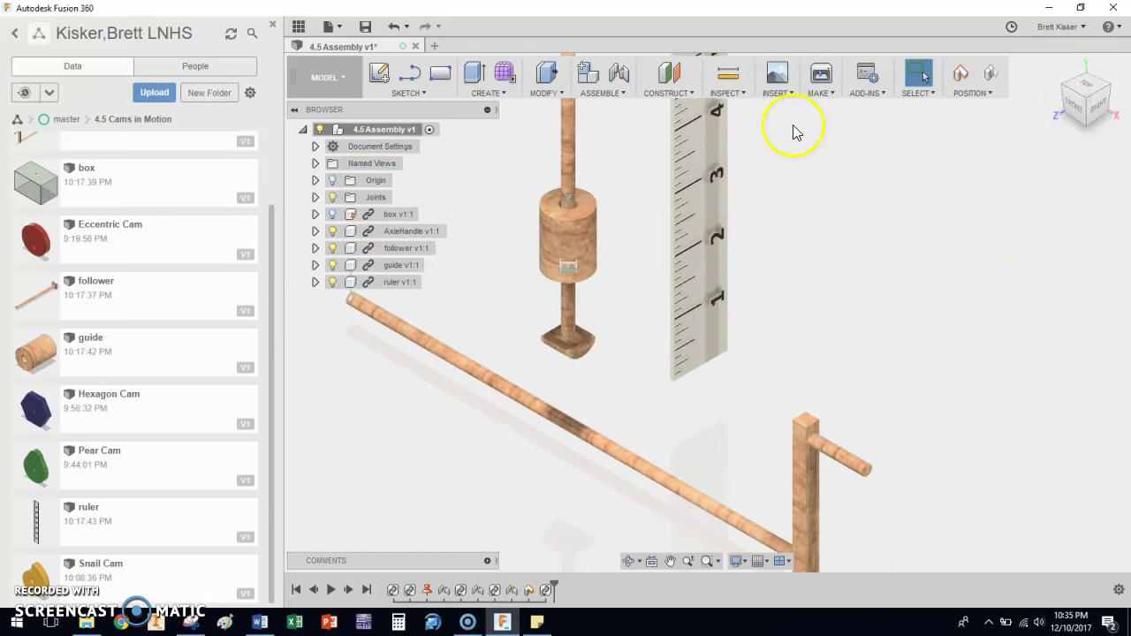
pyautogui.click(693, 92)
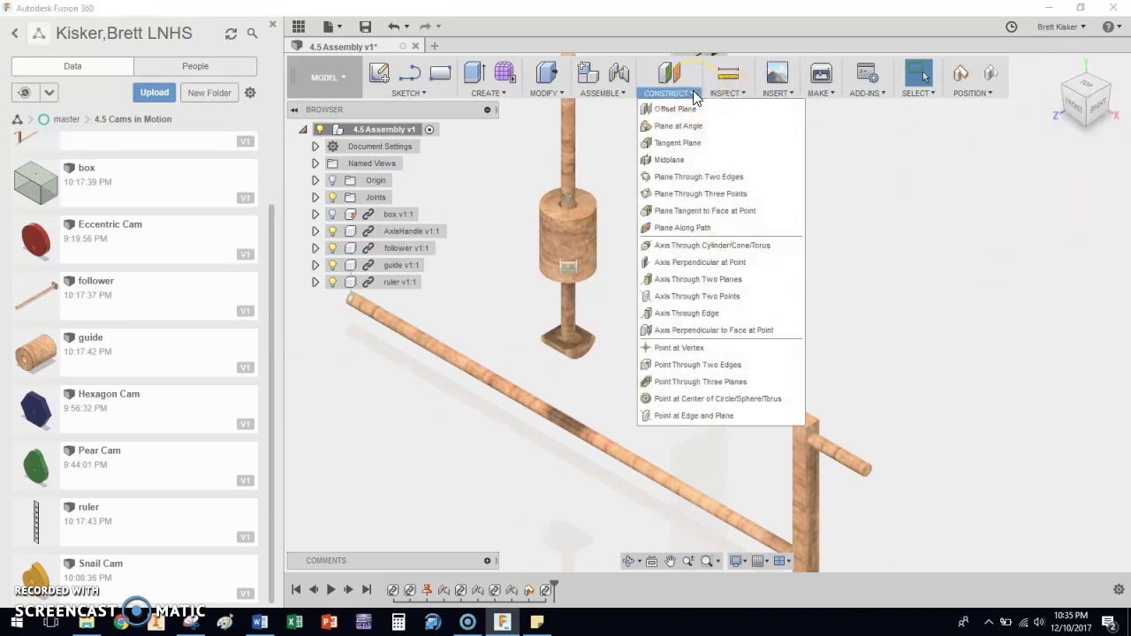
pyautogui.click(602, 93)
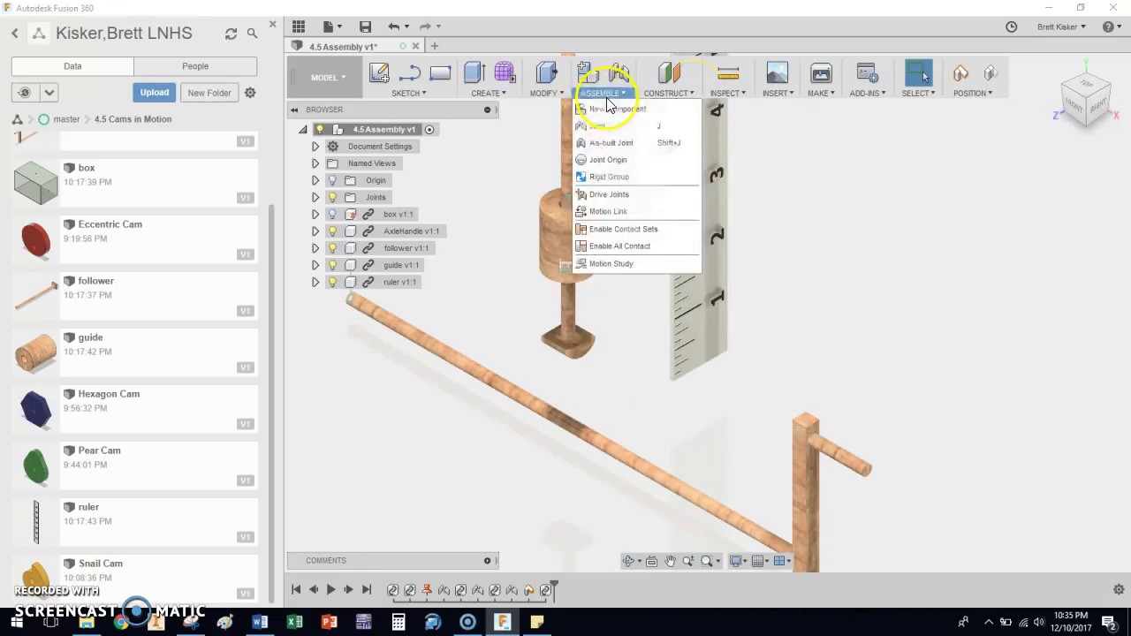
# Step: Start a Joint without capturing positions, picking the ruler's lower-end point as first component
pyautogui.click(612, 133)
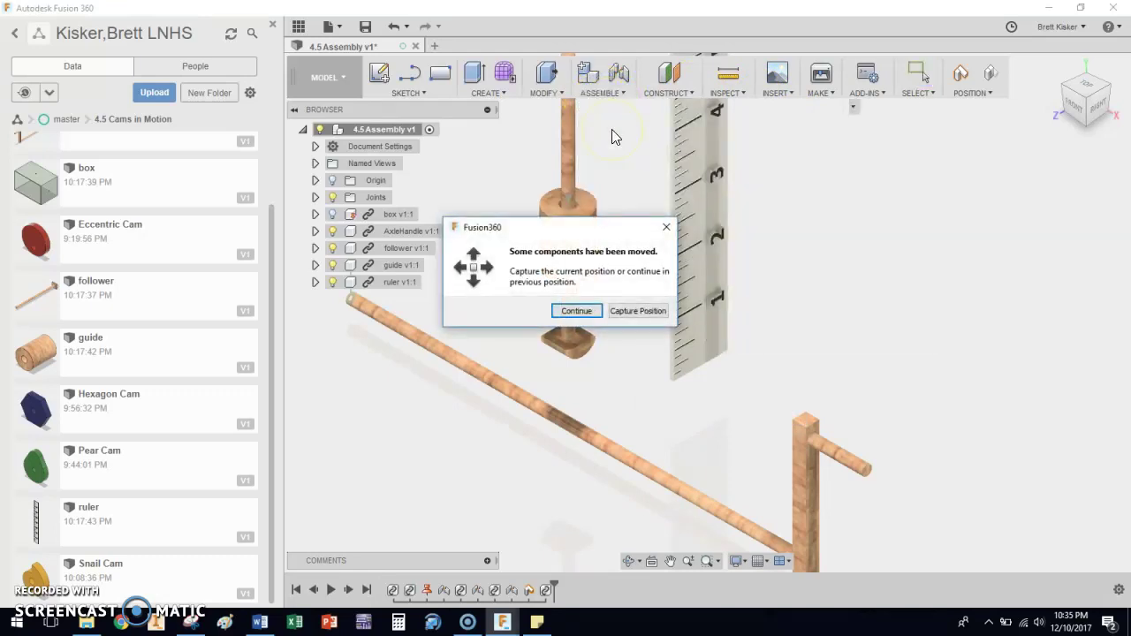
pyautogui.click(587, 317)
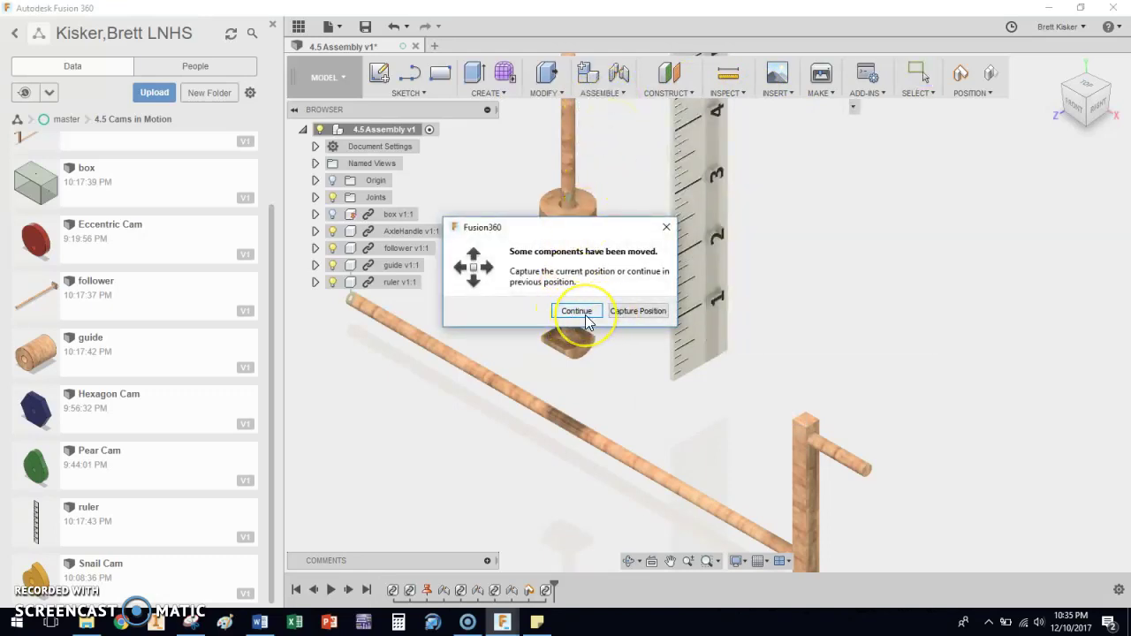
pyautogui.scroll(-3, 725, 358)
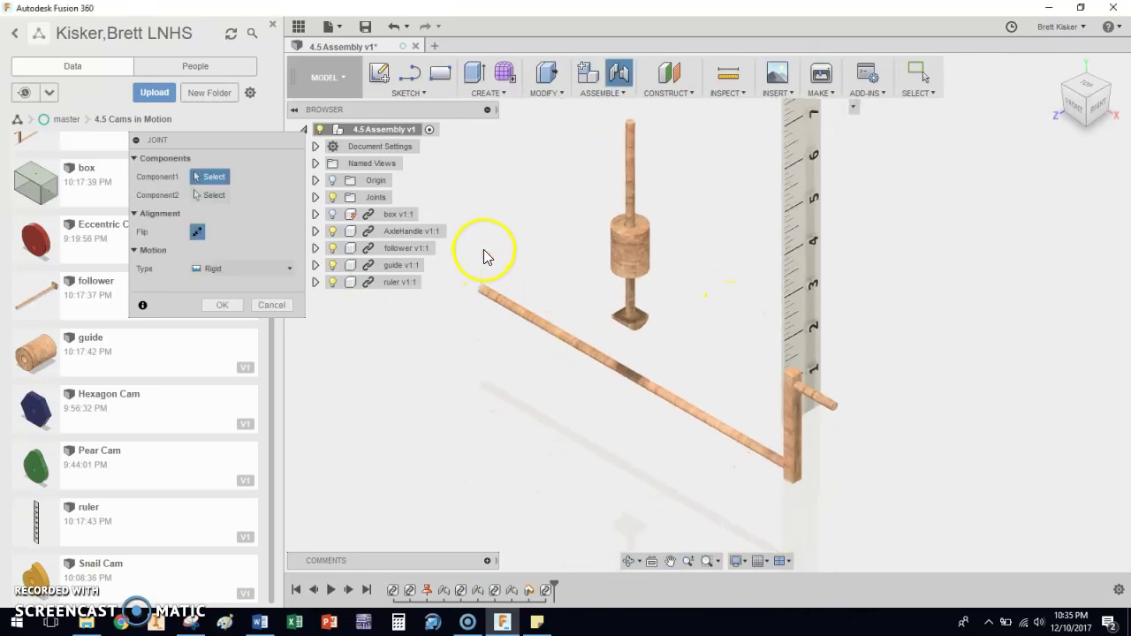
pyautogui.scroll(2, 806, 424)
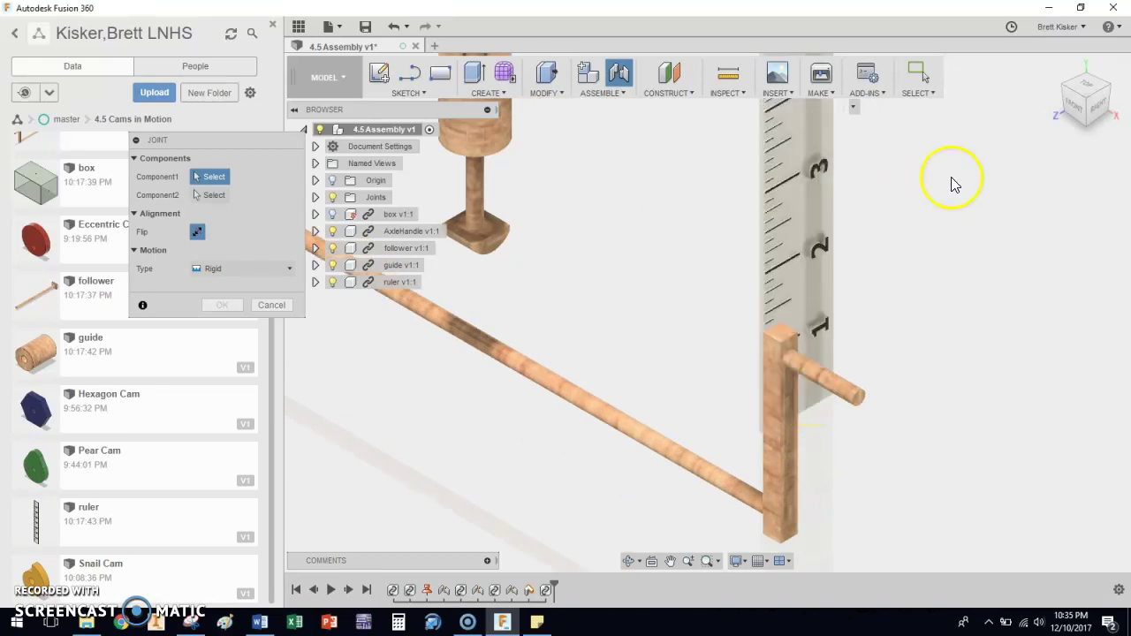
pyautogui.scroll(-2, 941, 208)
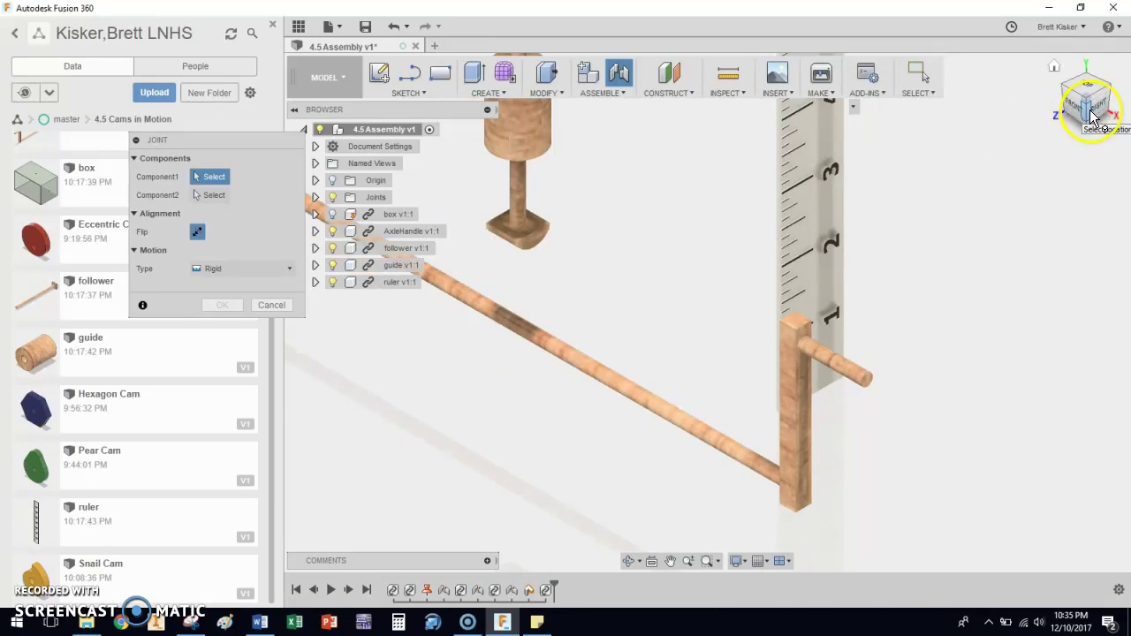
pyautogui.moveTo(1094, 119); pyautogui.dragTo(999, 224)
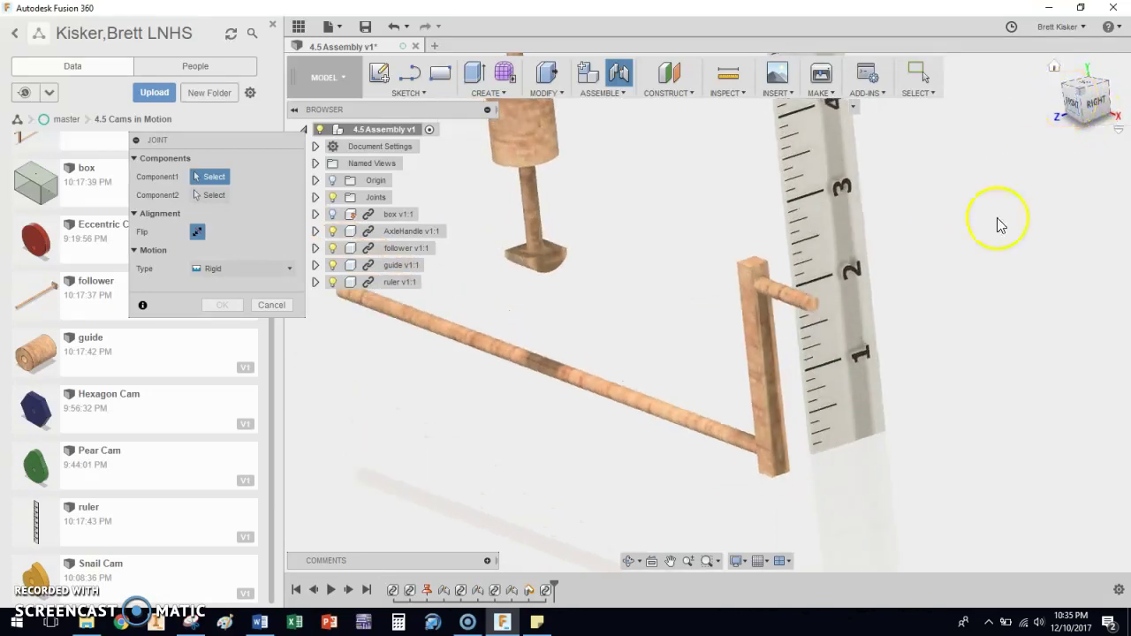
pyautogui.click(851, 431)
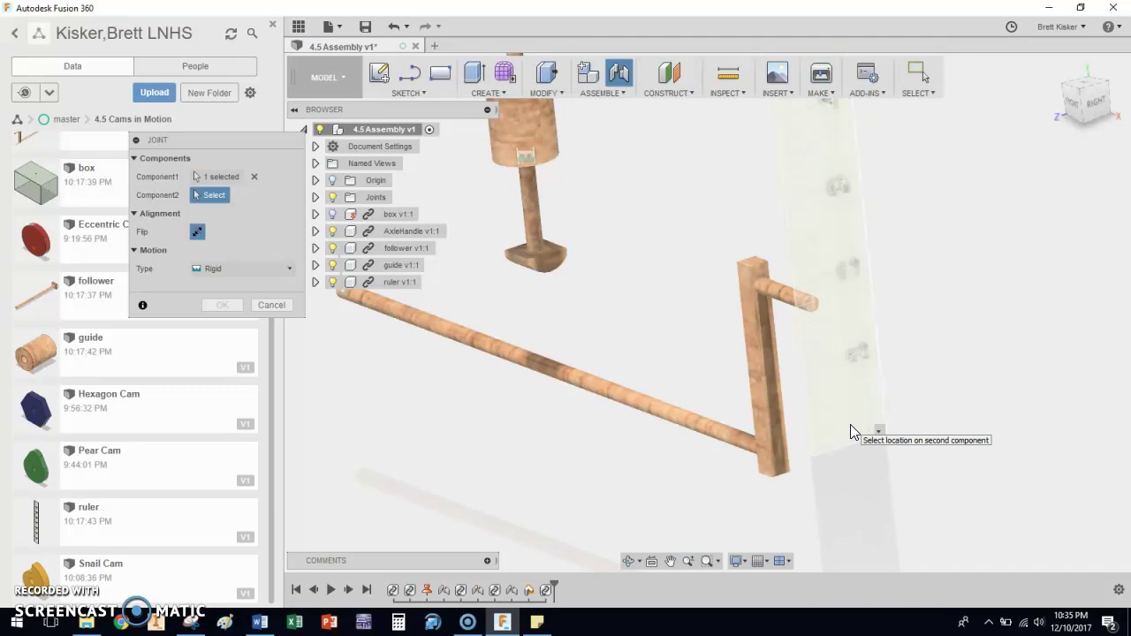
pyautogui.scroll(5, 547, 262)
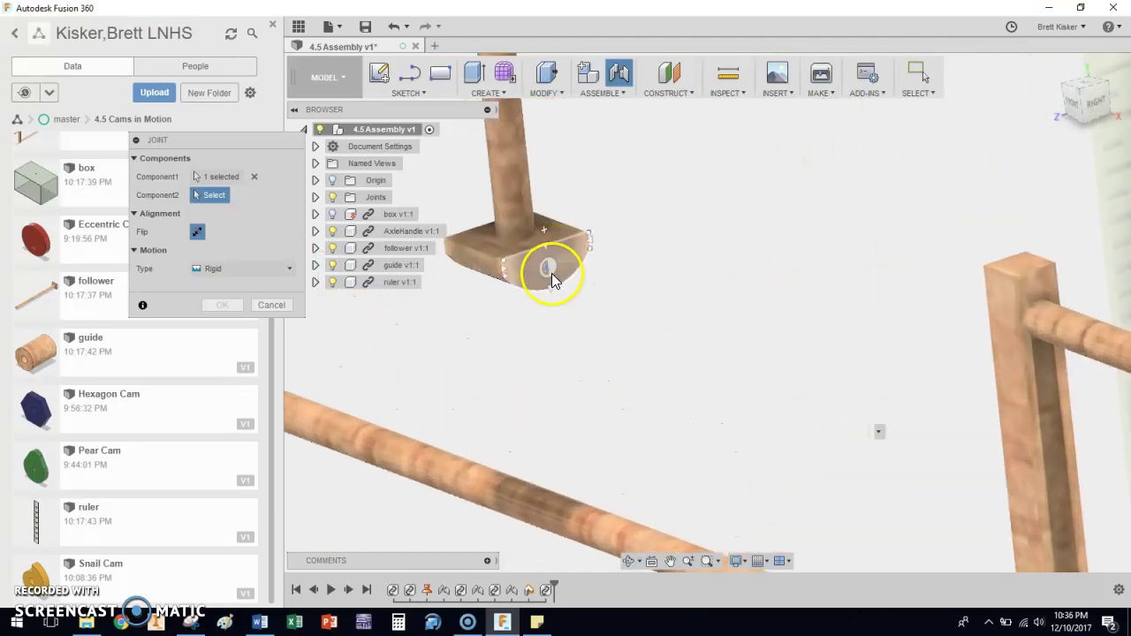
# Step: Snap the ruler to the follower foot's centre and flip its alignment, checked from the front
pyautogui.click(551, 275)
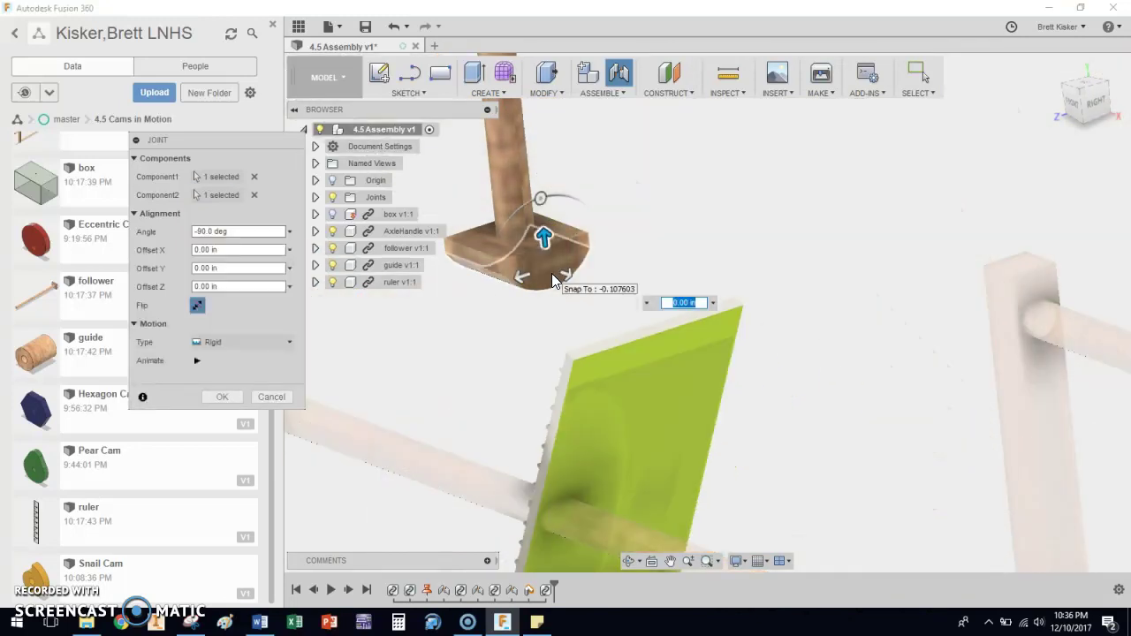
pyautogui.click(1083, 110)
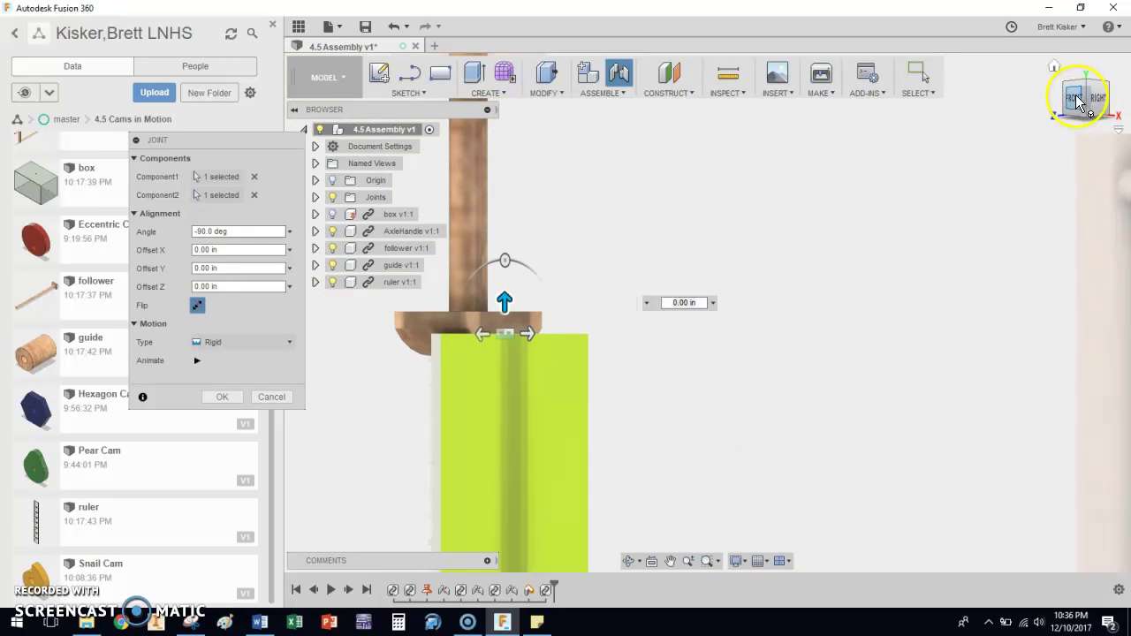
pyautogui.click(1074, 99)
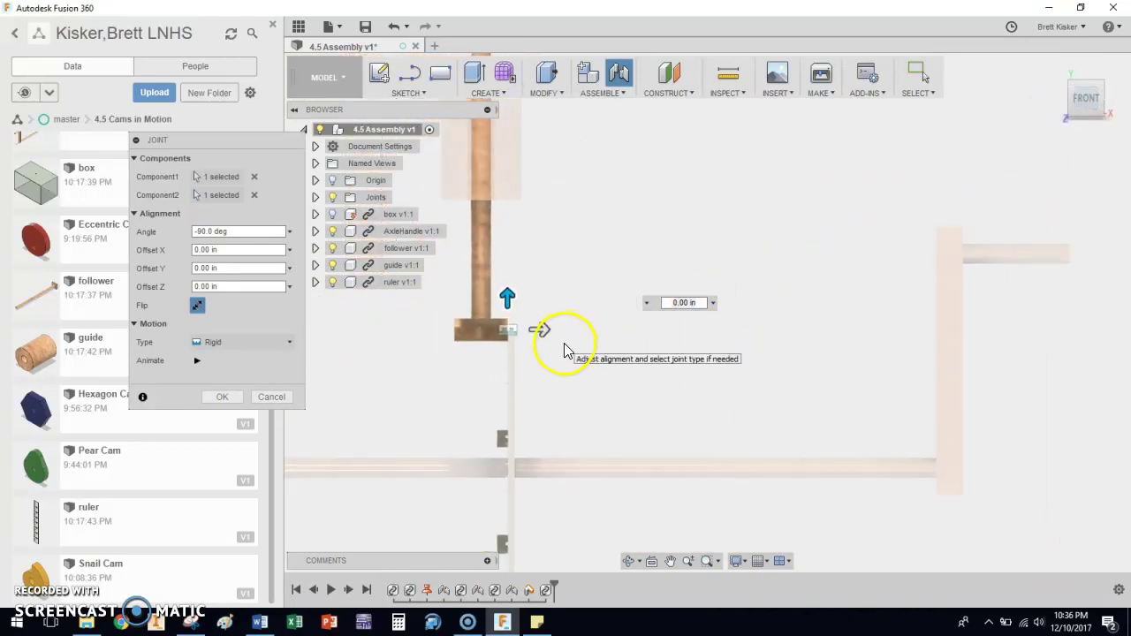
pyautogui.click(198, 307)
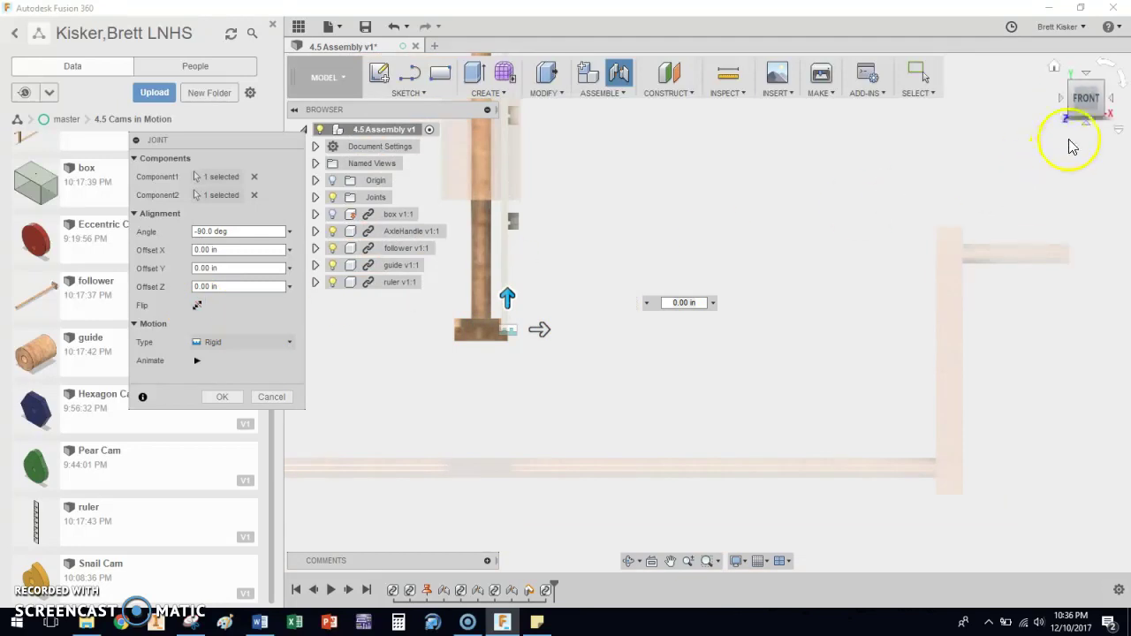
pyautogui.click(1054, 66)
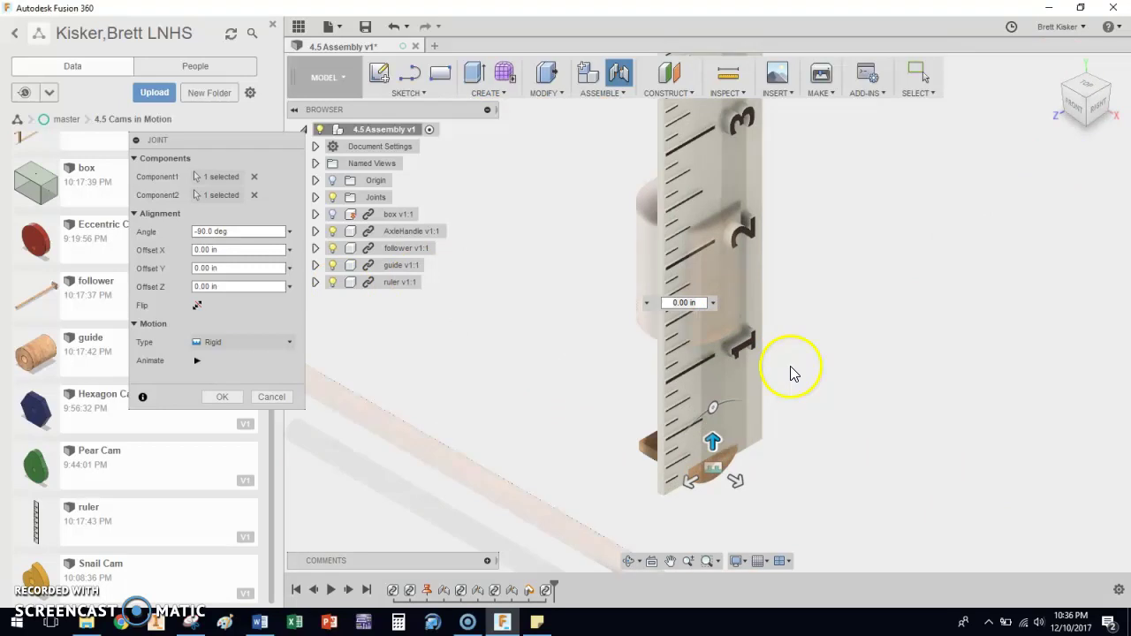
pyautogui.moveTo(867, 389); pyautogui.dragTo(923, 275, button='middle')
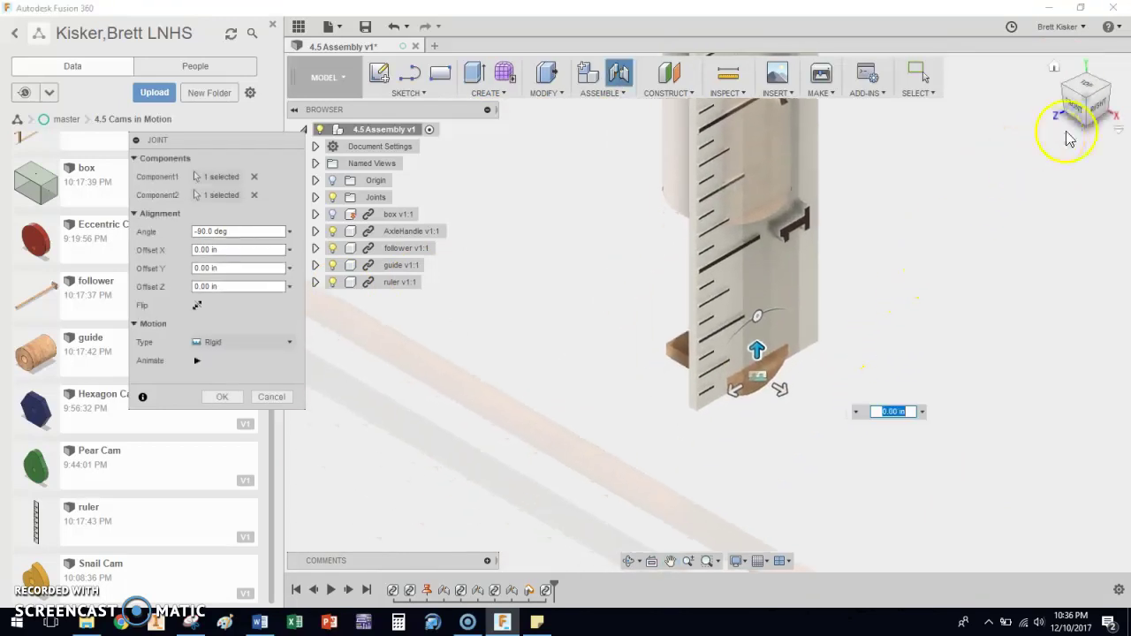
pyautogui.click(1074, 101)
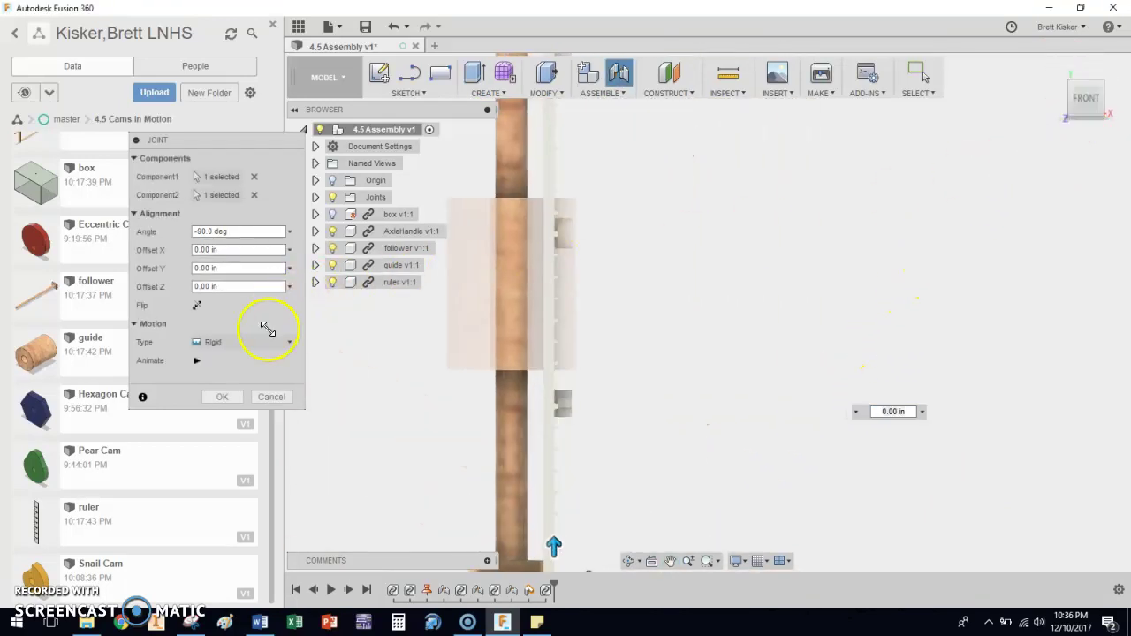
# Step: Make the joint Planar with an Offset Z of about -0.225 in and create it
pyautogui.click(232, 342)
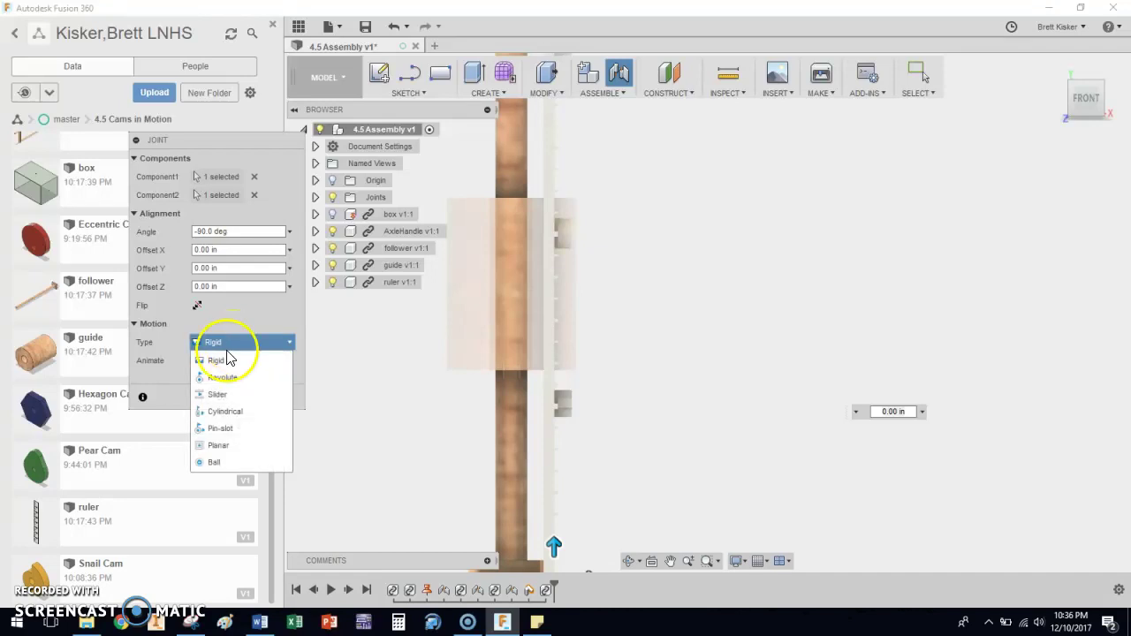
pyautogui.click(224, 450)
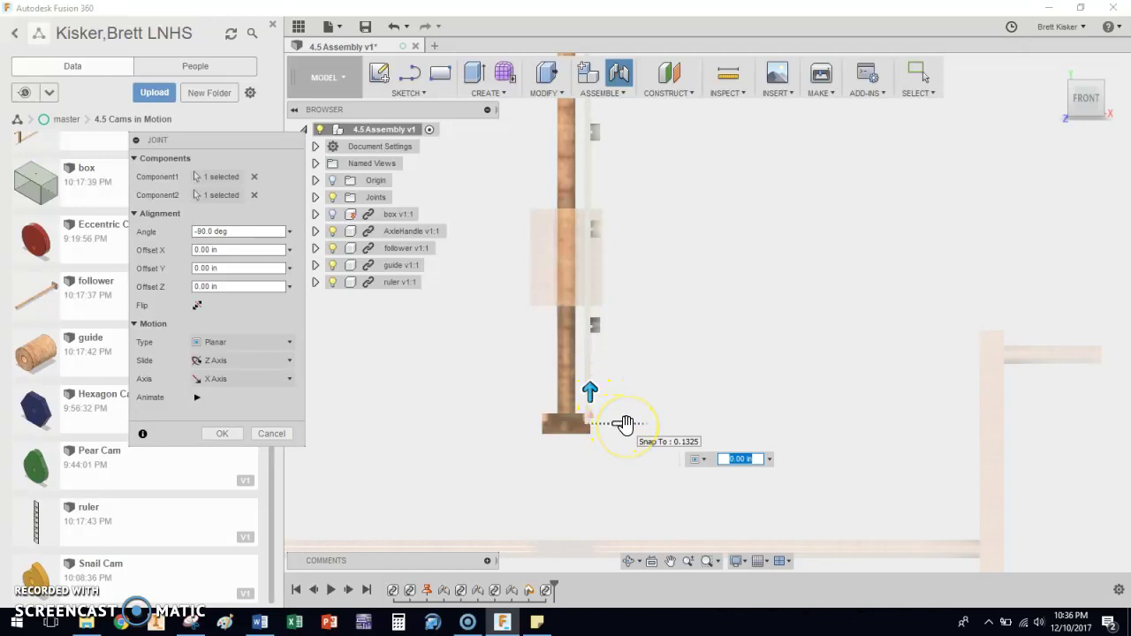
pyautogui.moveTo(624, 424); pyautogui.dragTo(603, 424)
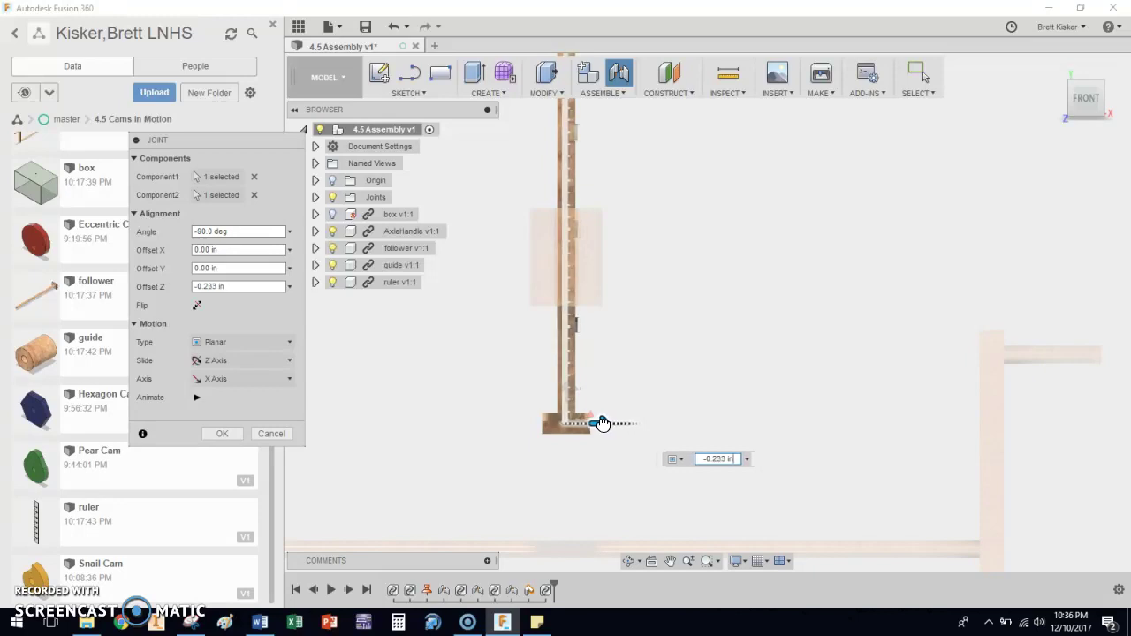
pyautogui.click(714, 459)
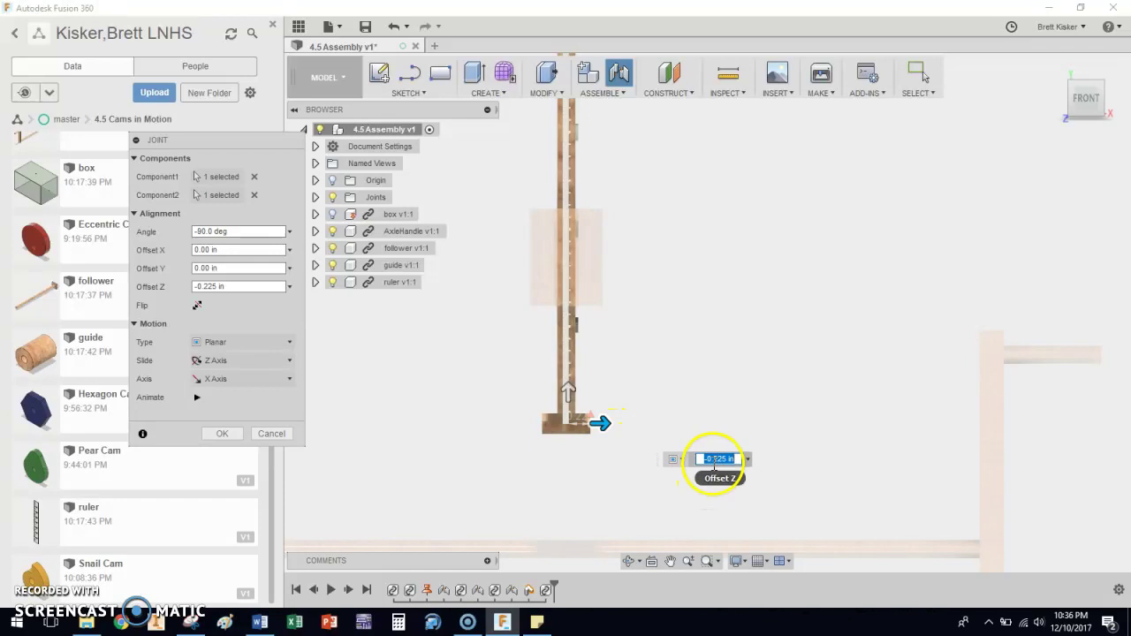
pyautogui.moveTo(737, 459); pyautogui.dragTo(701, 457)
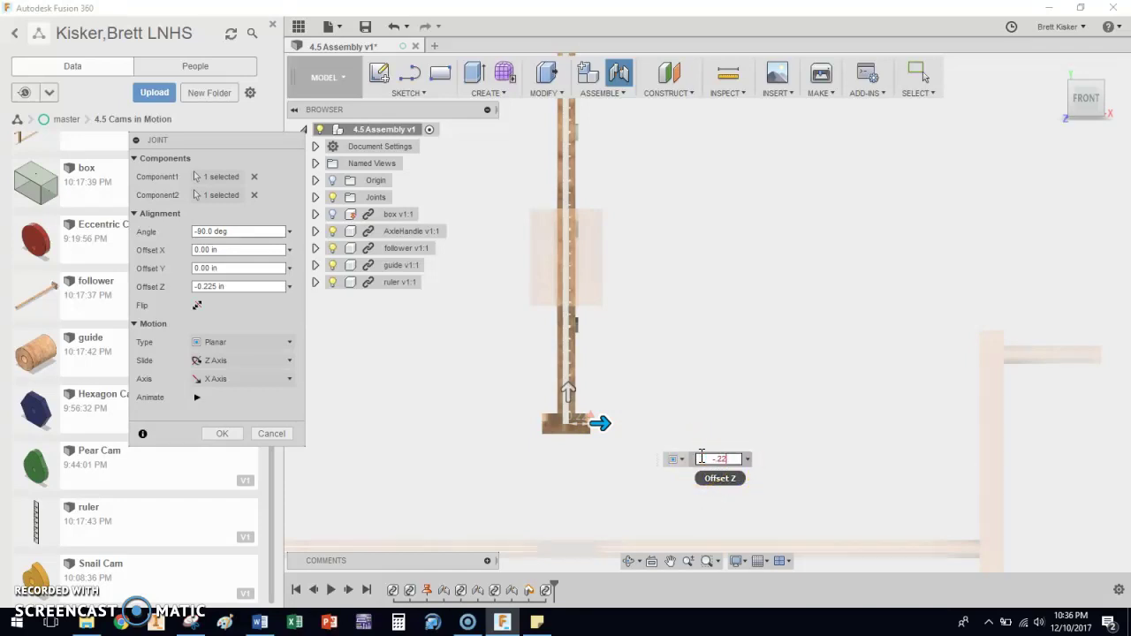
pyautogui.press('Return')
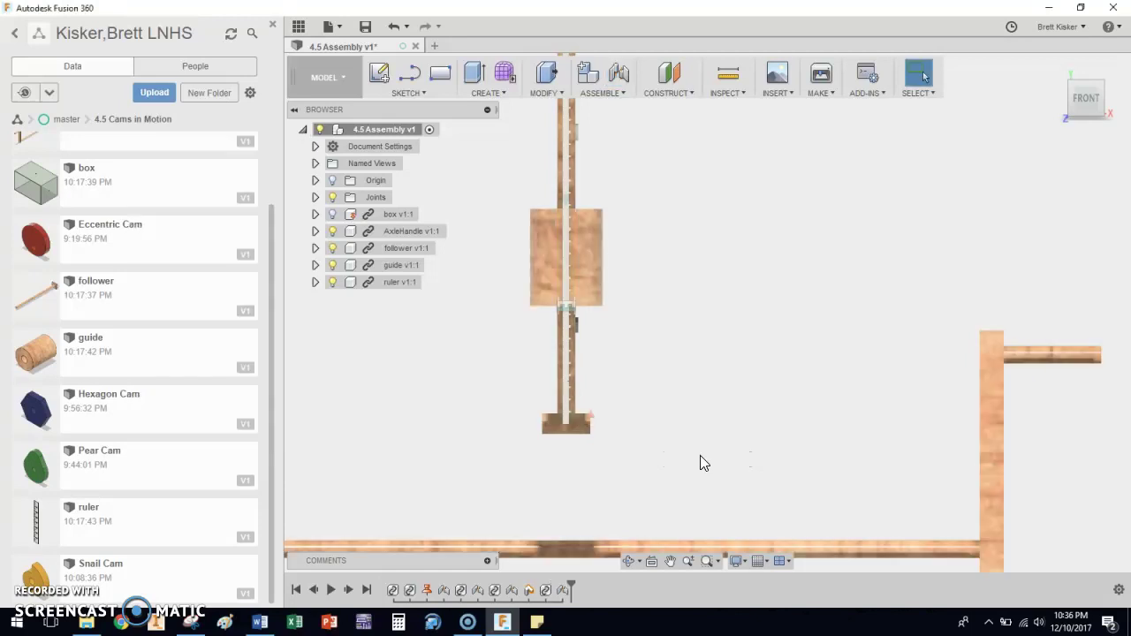
# Step: Drag the ruler on its planar joint back in line with the follower post, viewed from front
pyautogui.click(709, 430)
pyautogui.click(1056, 69)
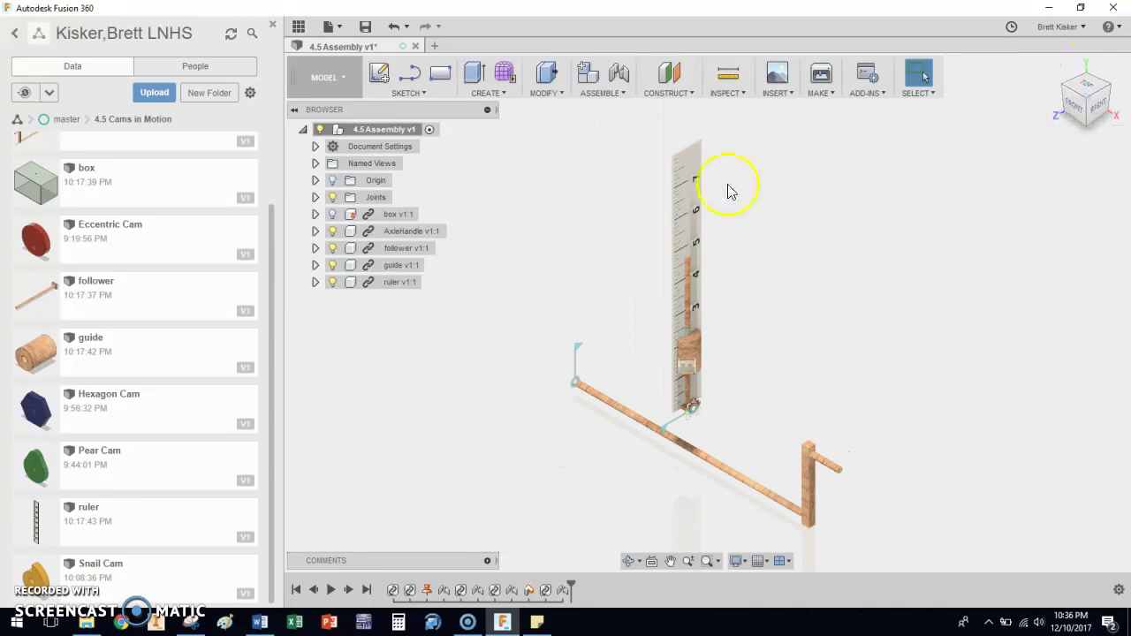
pyautogui.moveTo(719, 164); pyautogui.dragTo(806, 159)
pyautogui.click(1075, 107)
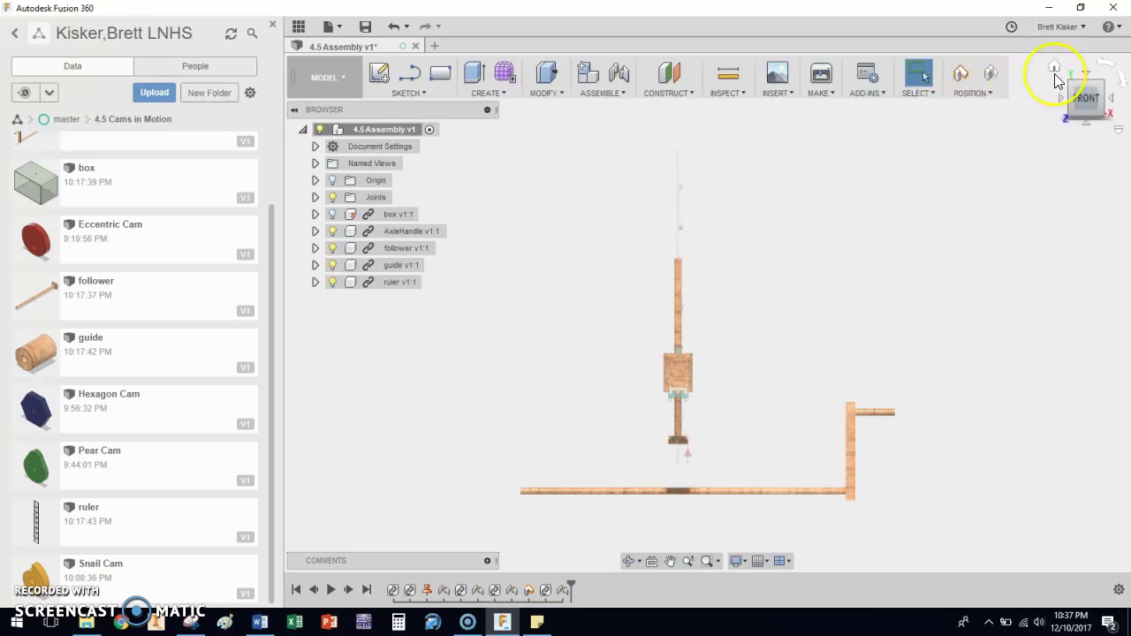
# Step: Slide the ruler right and left, rotate it about its joint, then move the follower
pyautogui.click(1055, 73)
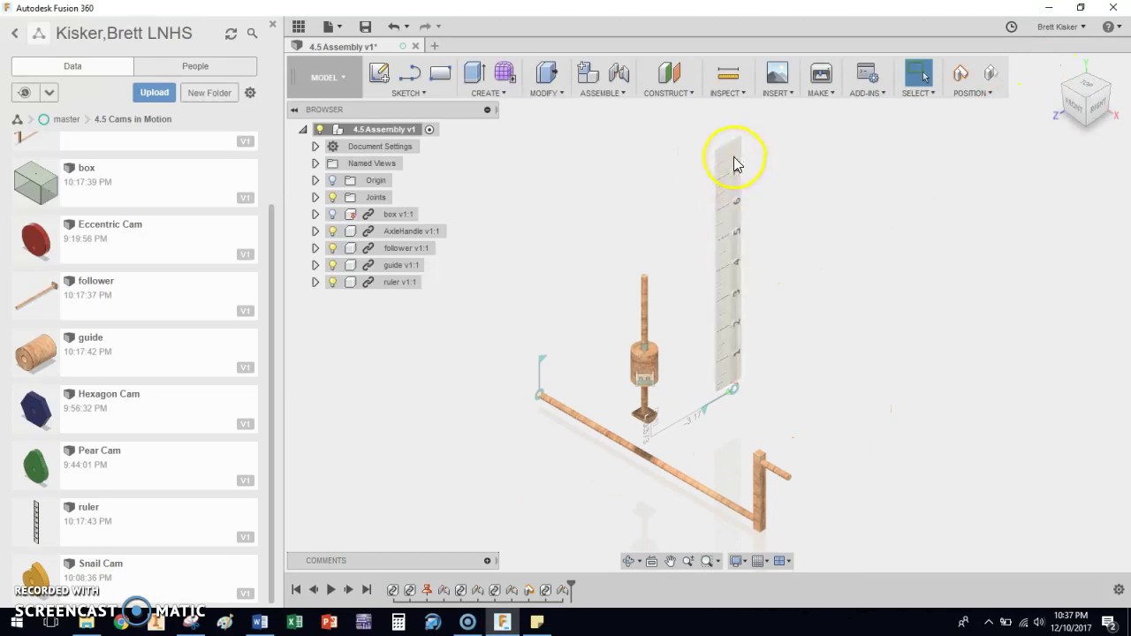
pyautogui.moveTo(667, 196); pyautogui.dragTo(747, 156)
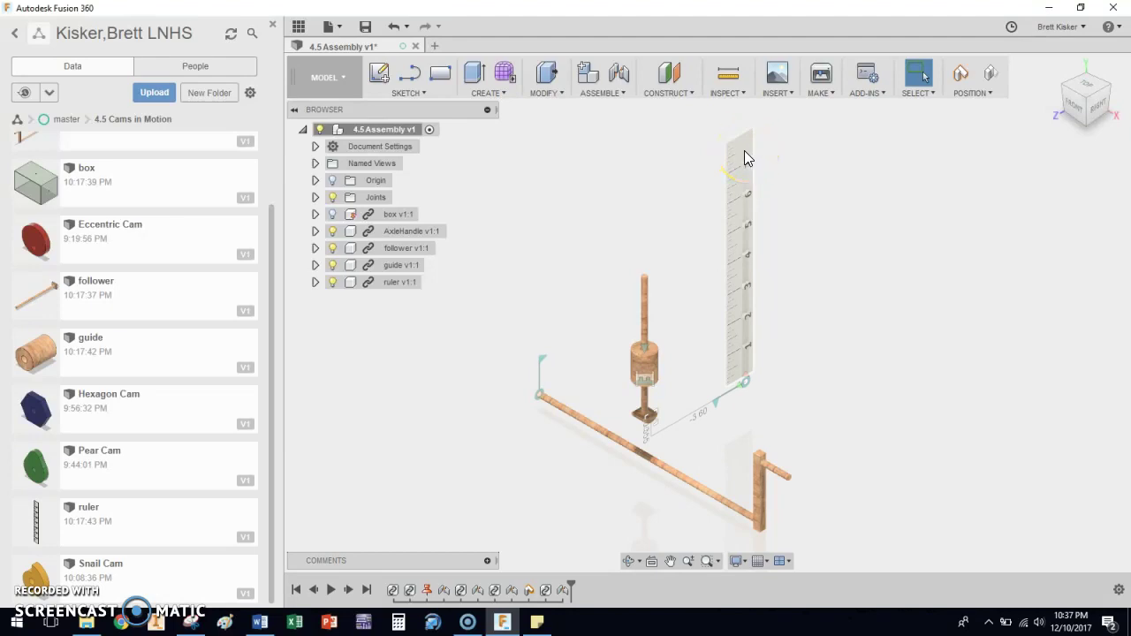
pyautogui.moveTo(746, 154); pyautogui.dragTo(700, 189)
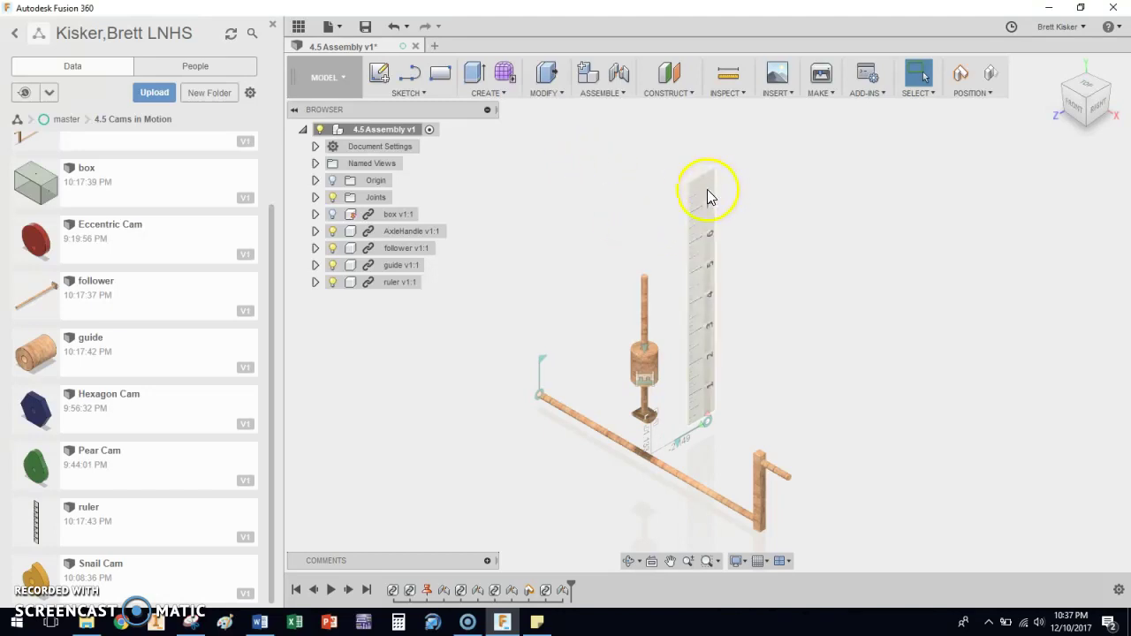
pyautogui.moveTo(707, 196); pyautogui.dragTo(735, 182)
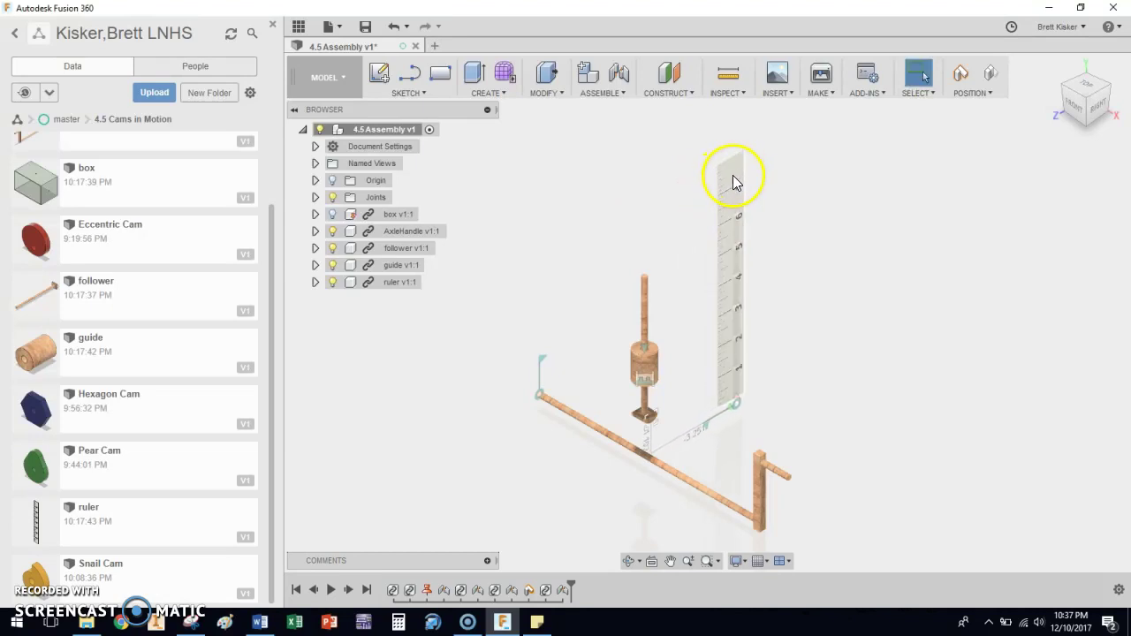
pyautogui.moveTo(646, 288); pyautogui.dragTo(678, 283)
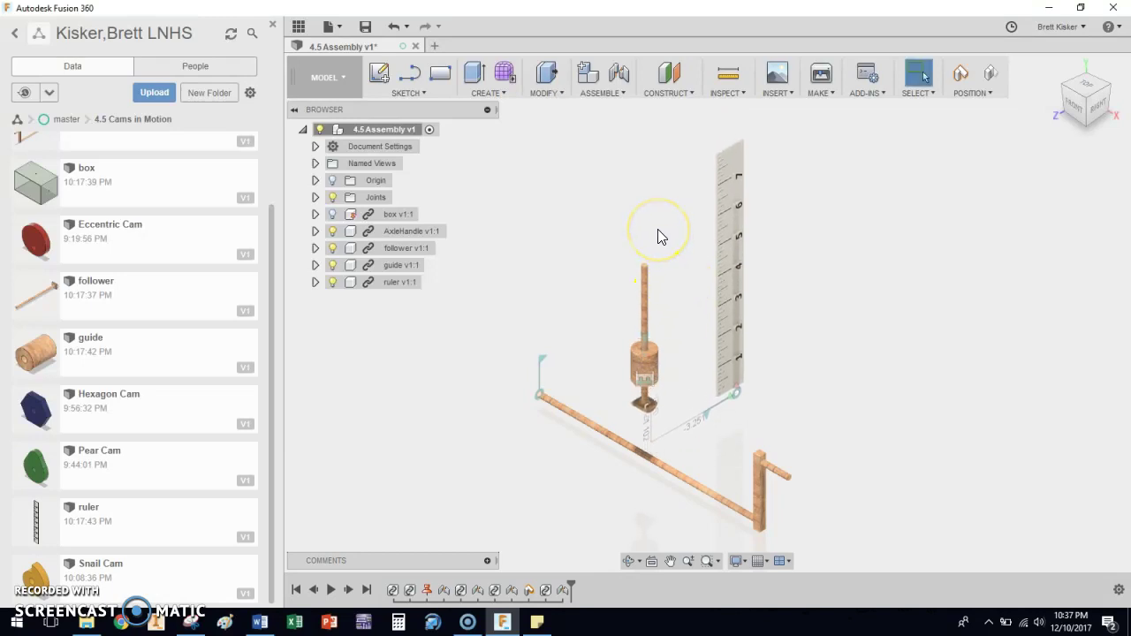